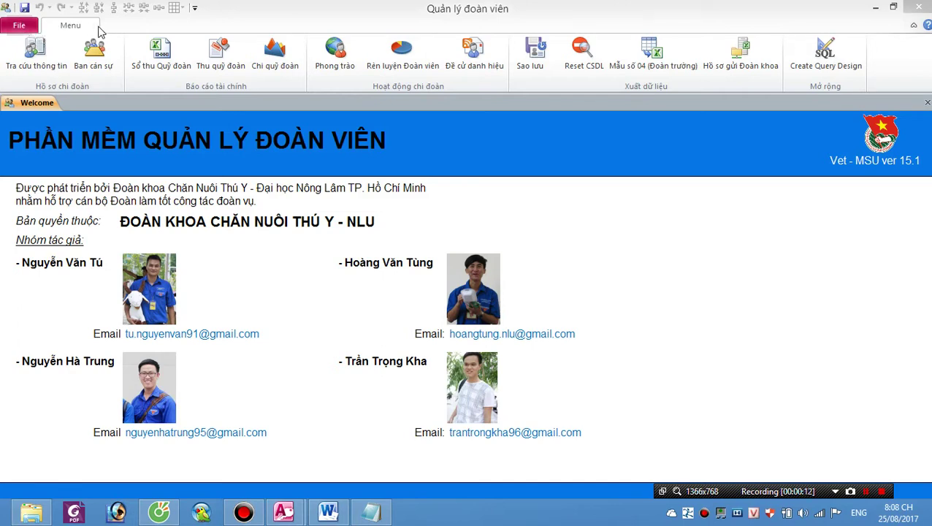
# Switch to the blank Menu database and look through its default ribbon commands.
pyautogui.moveTo(283, 516)
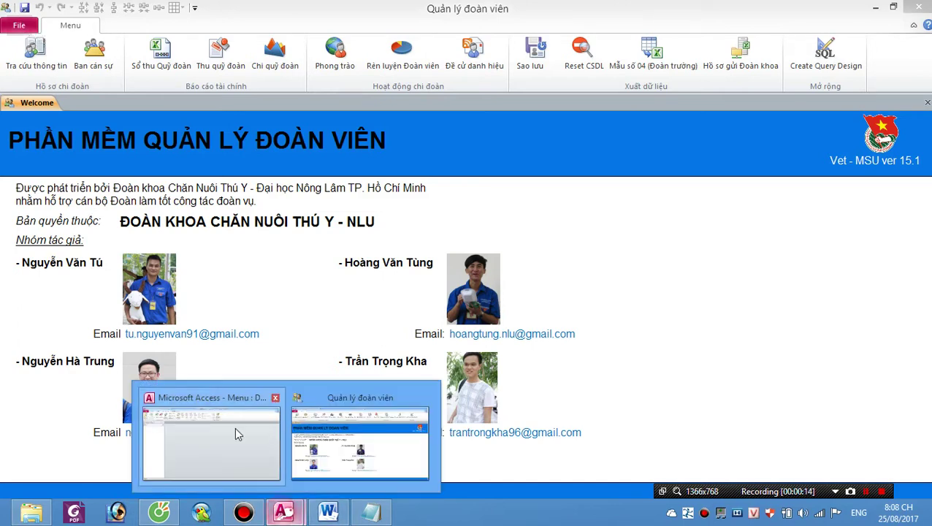
pyautogui.click(236, 435)
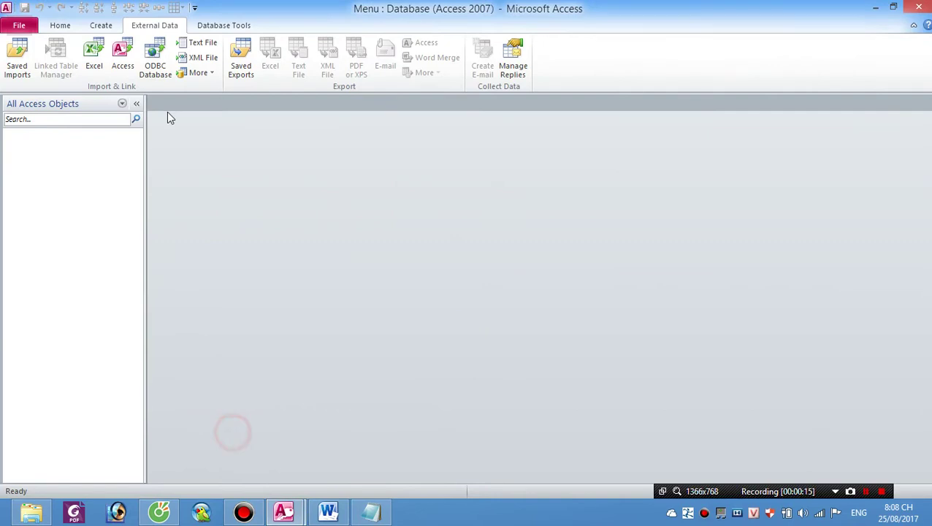
pyautogui.click(62, 29)
pyautogui.click(97, 31)
pyautogui.click(155, 29)
pyautogui.click(208, 25)
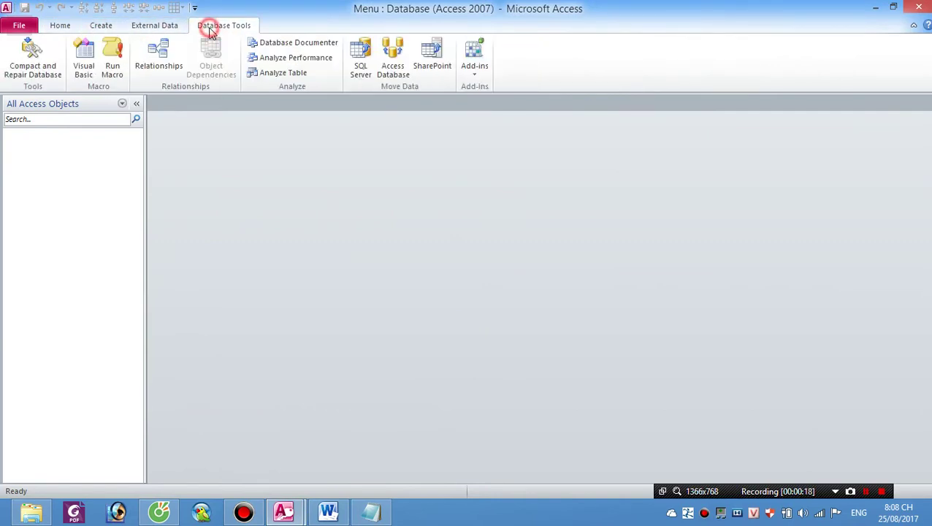
pyautogui.click(59, 26)
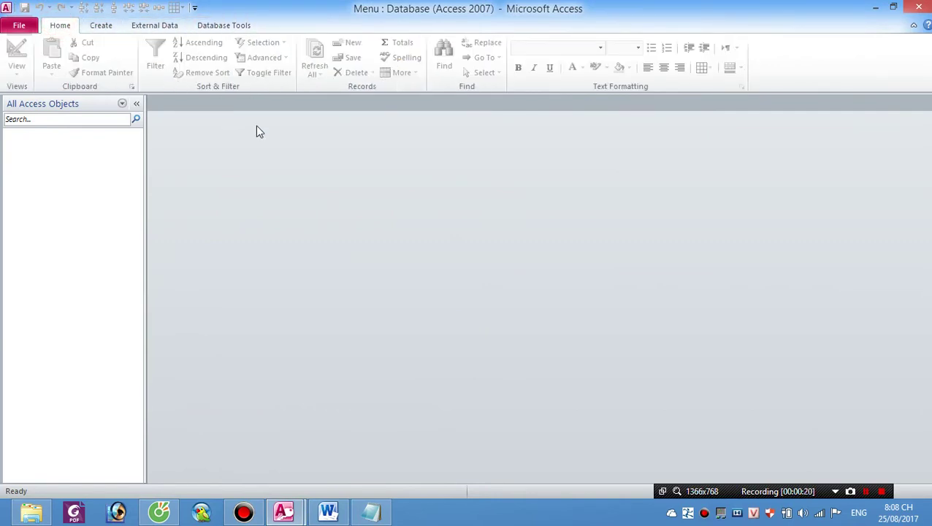
# View the Tra cứu thông tin form in the Quản lý đoàn viên database and close the database.
pyautogui.moveTo(296, 514)
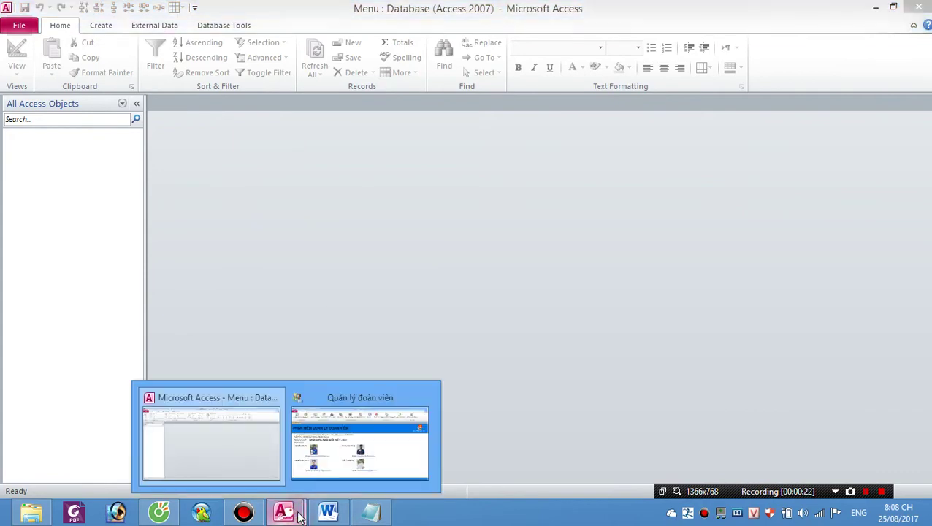
pyautogui.click(357, 419)
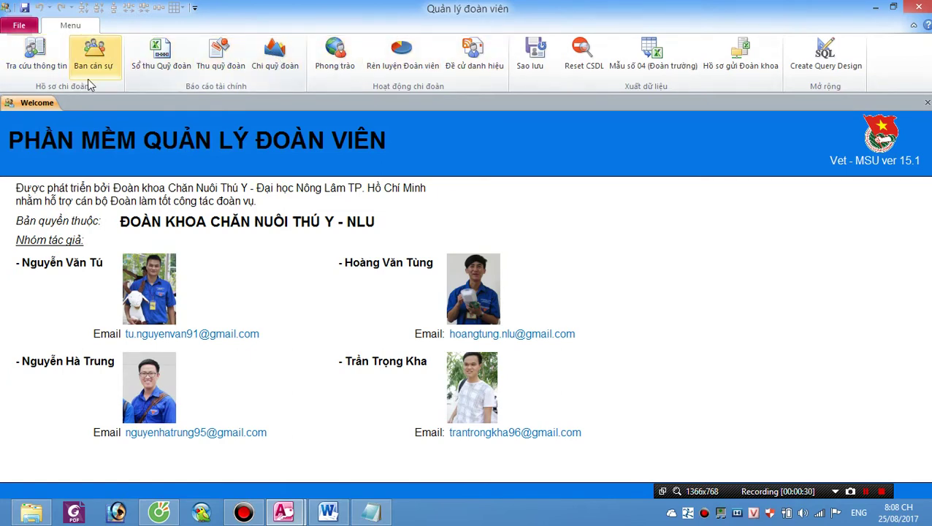
pyautogui.click(35, 53)
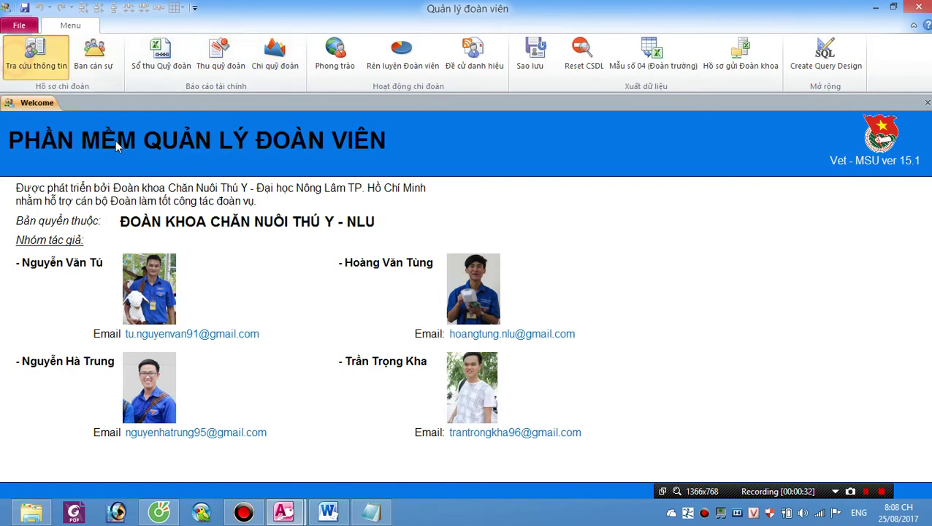
pyautogui.click(216, 170)
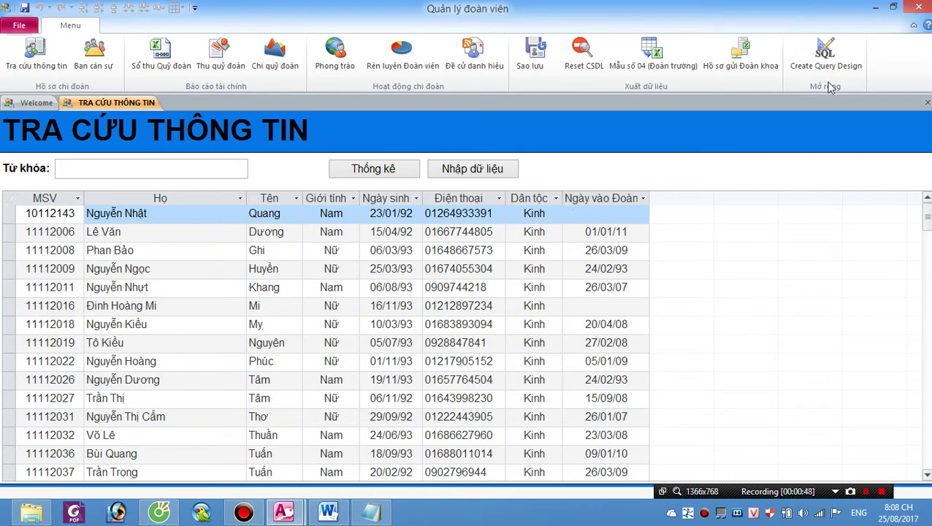
pyautogui.click(917, 8)
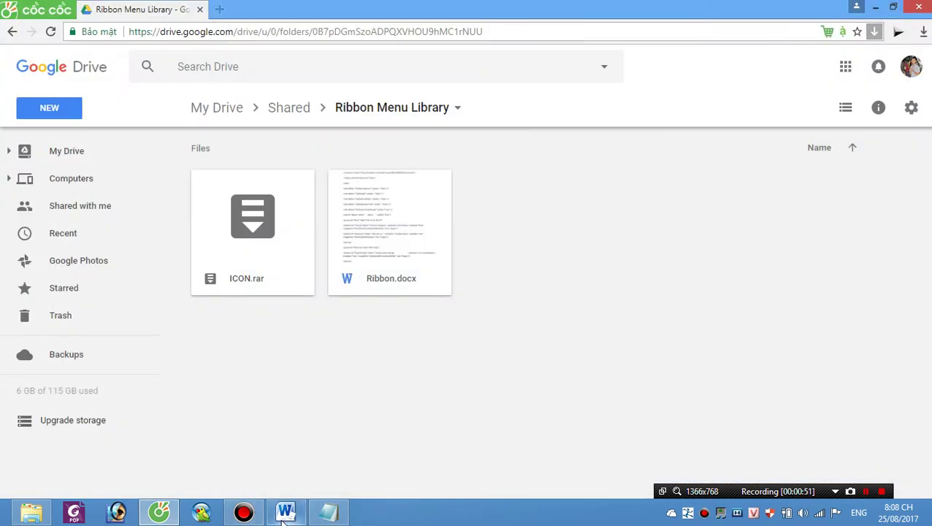
# Review the menu-building instructions in Notepad and the Ribbon Menu Library folder in Google Drive.
pyautogui.click(319, 516)
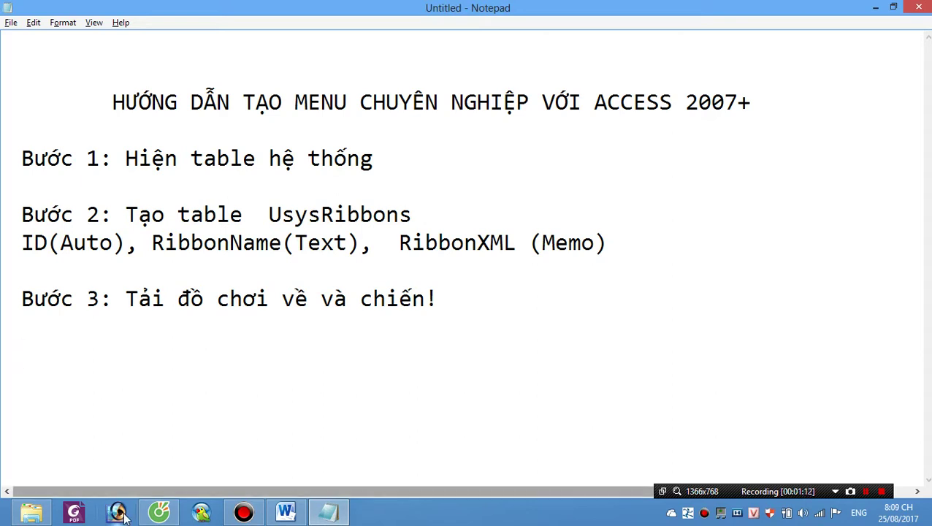
pyautogui.click(159, 513)
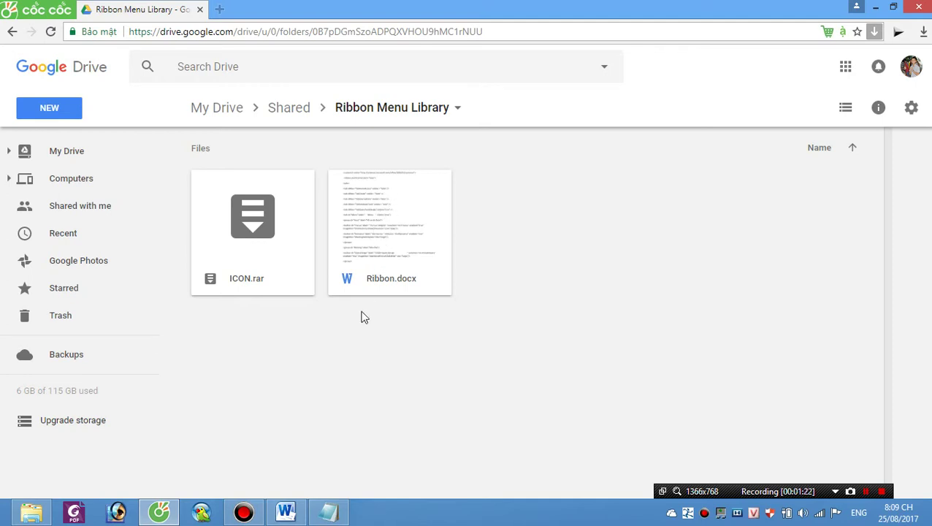
pyautogui.moveTo(282, 521)
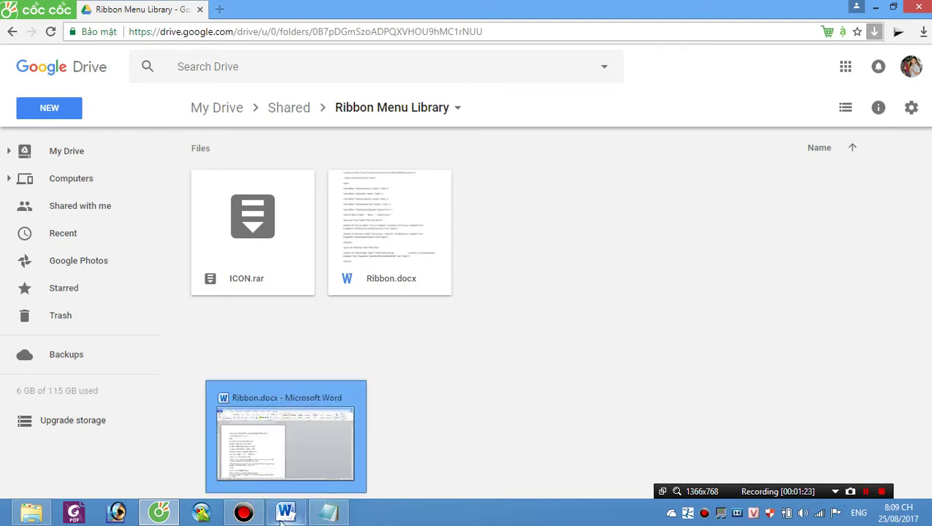
pyautogui.moveTo(162, 515)
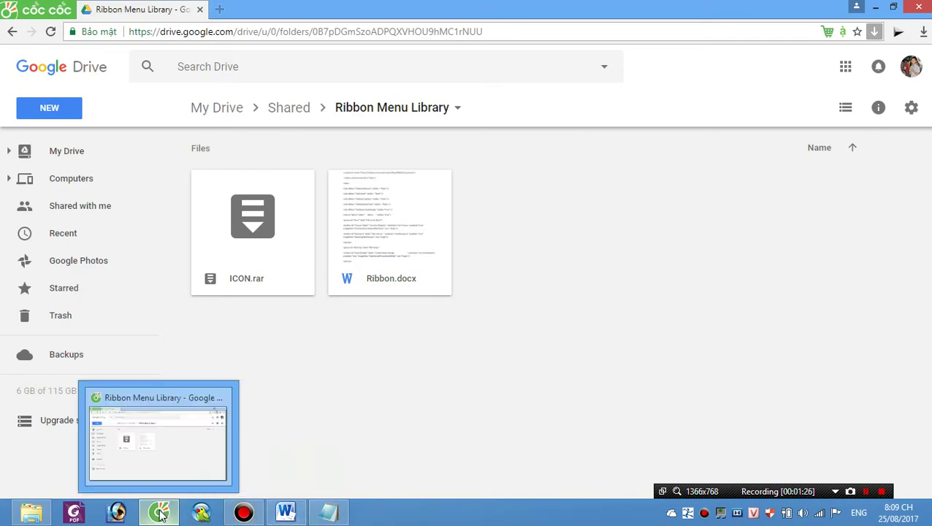
# Launch Microsoft Access 2010 and open the recent database Menu.accdb with its active content enabled.
pyautogui.press('super')
pyautogui.write('acc')
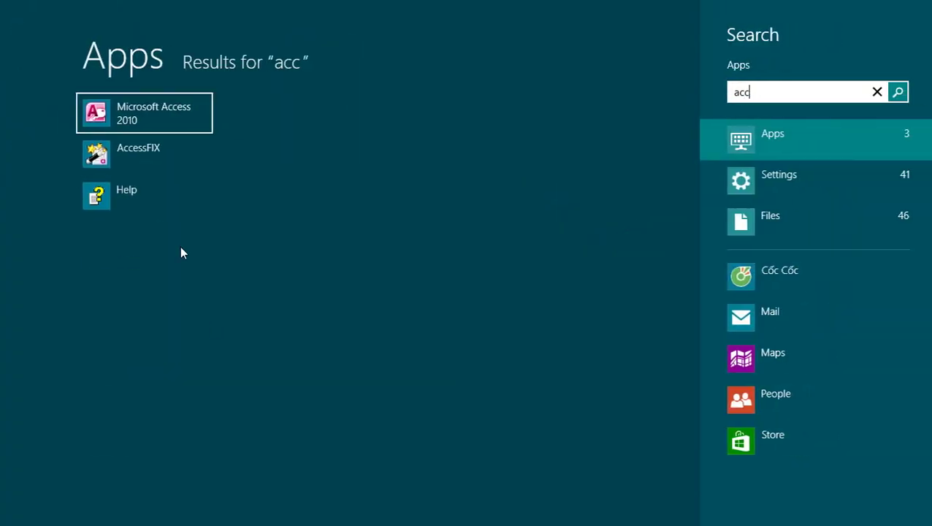
pyautogui.click(165, 116)
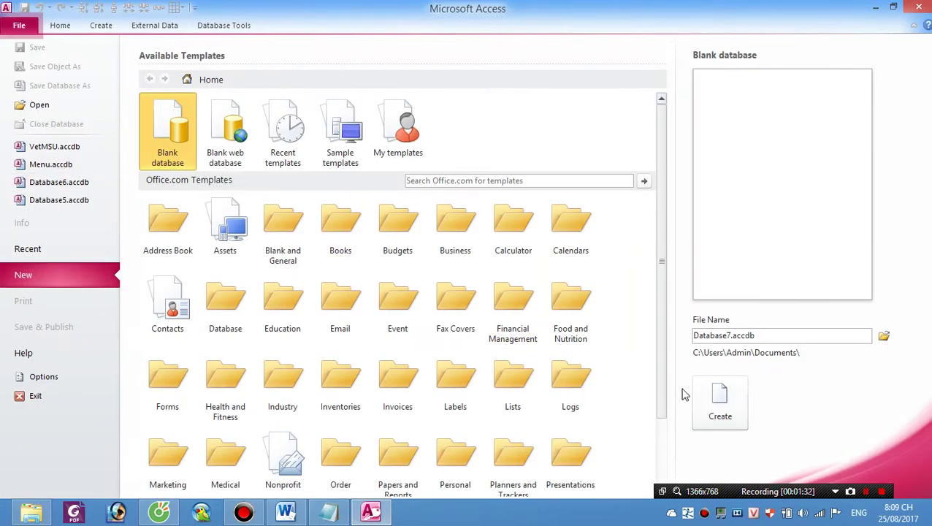
pyautogui.click(62, 167)
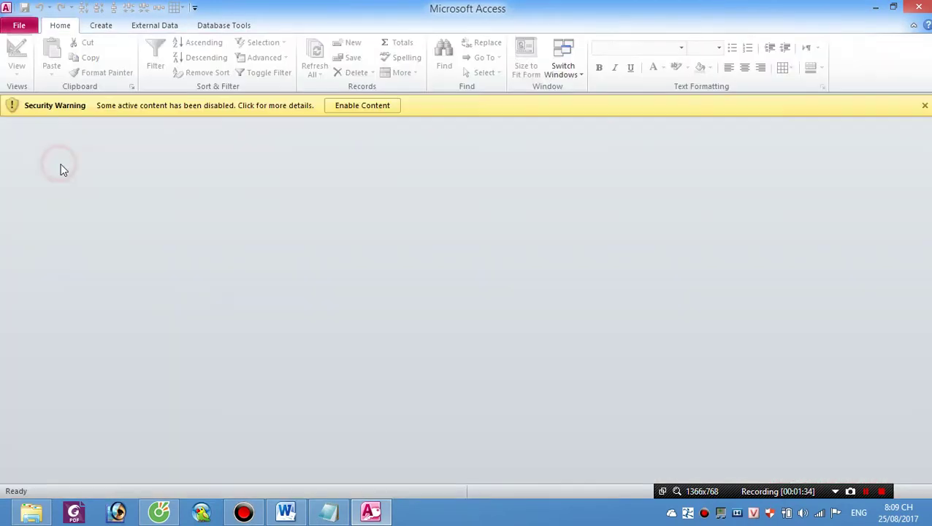
pyautogui.click(363, 107)
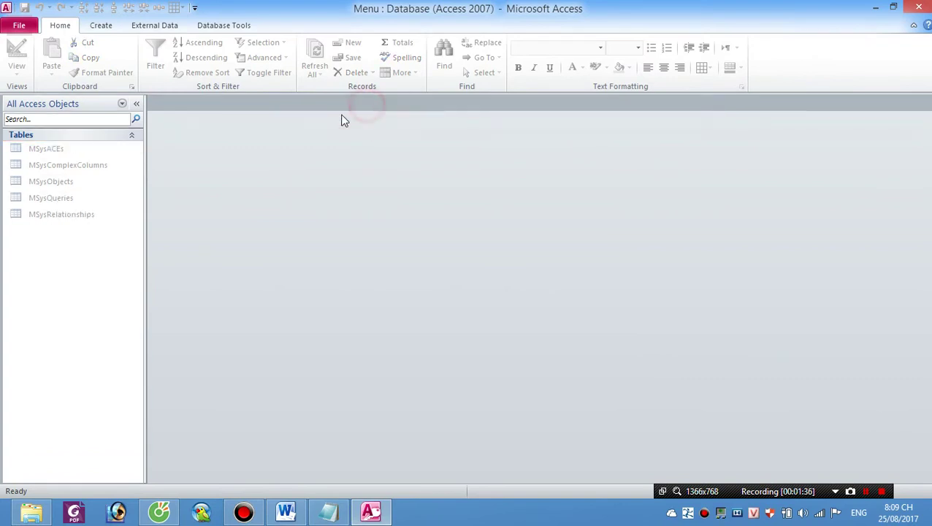
# Look over the listed system tables from MSysACEs to MSysRelationships.
pyautogui.click(65, 151)
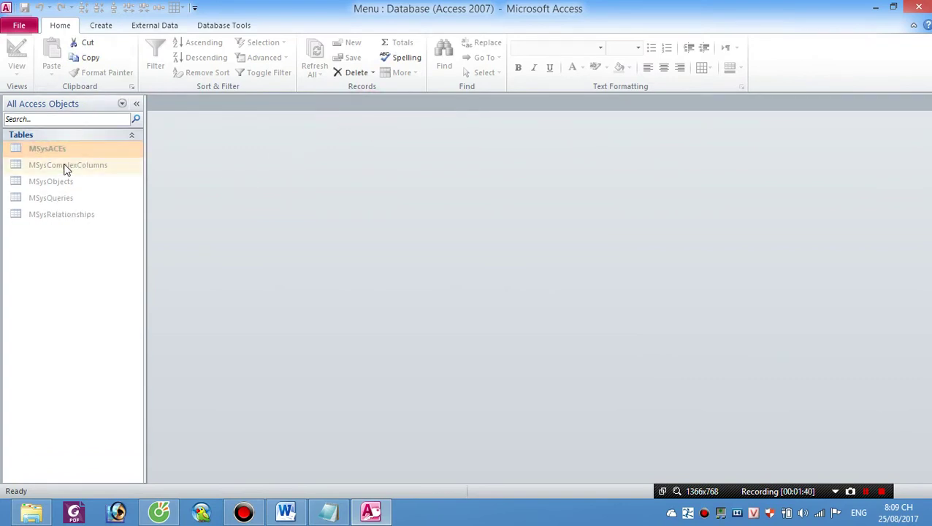
pyautogui.click(63, 166)
pyautogui.click(62, 183)
pyautogui.click(64, 200)
pyautogui.click(65, 215)
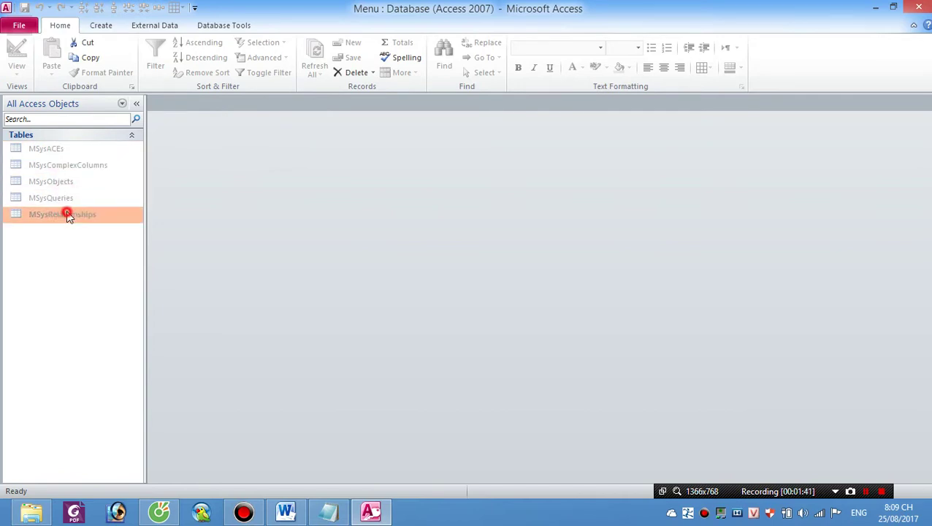
# Make sure Show System Objects is enabled in the current database's navigation options and accept the settings.
pyautogui.click(20, 27)
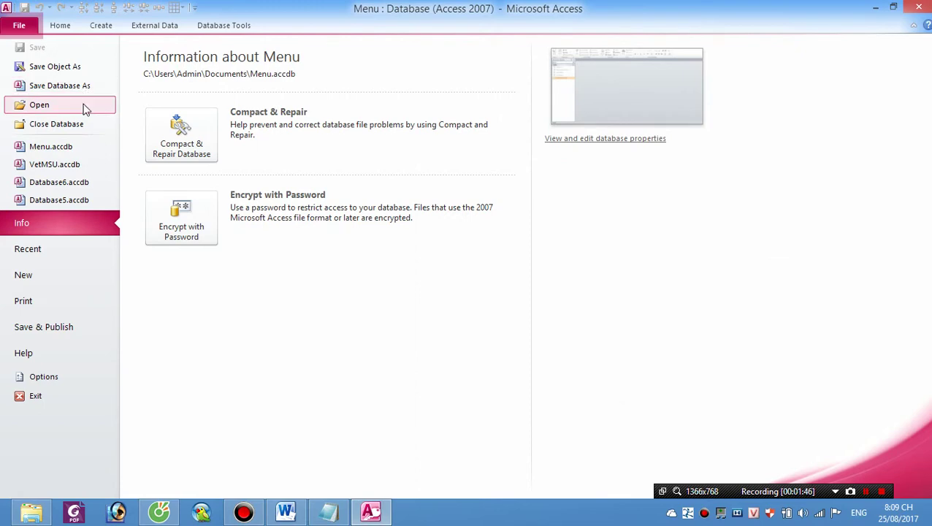
pyautogui.click(54, 375)
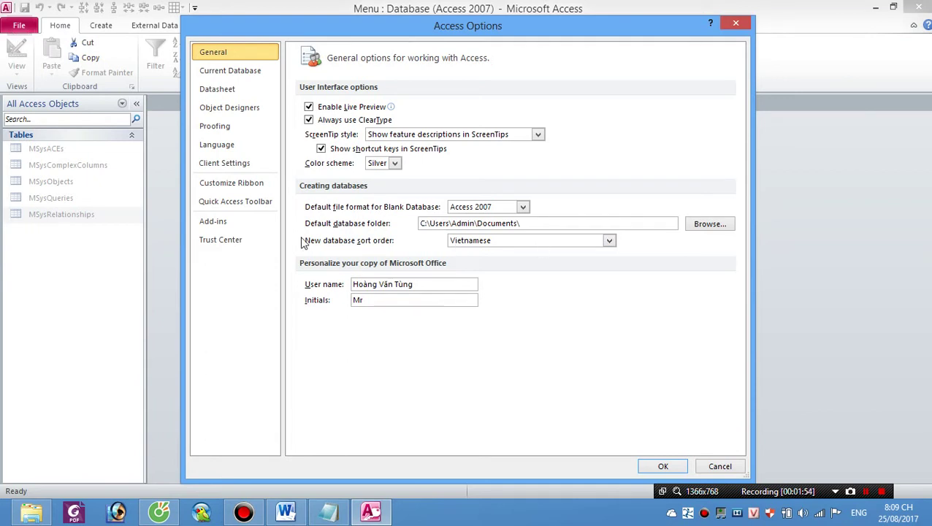
pyautogui.click(246, 72)
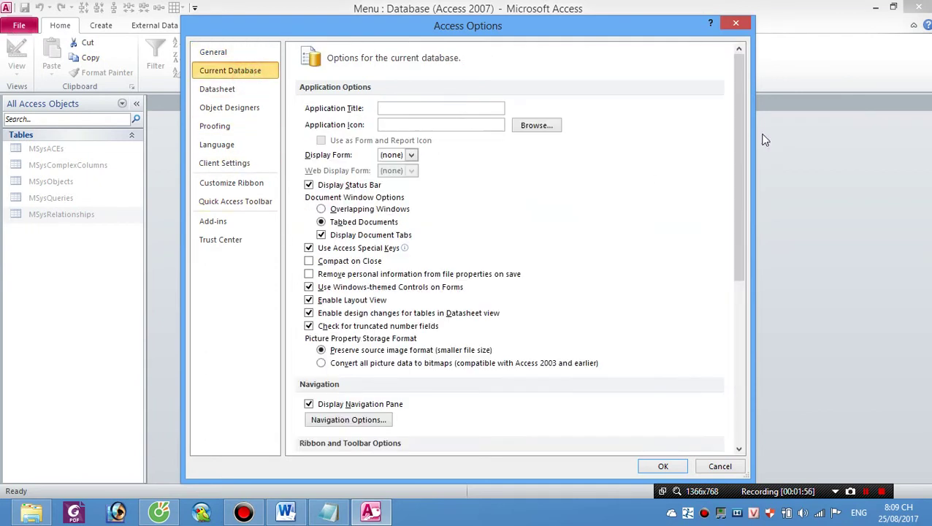
pyautogui.scroll(-3, 740, 139)
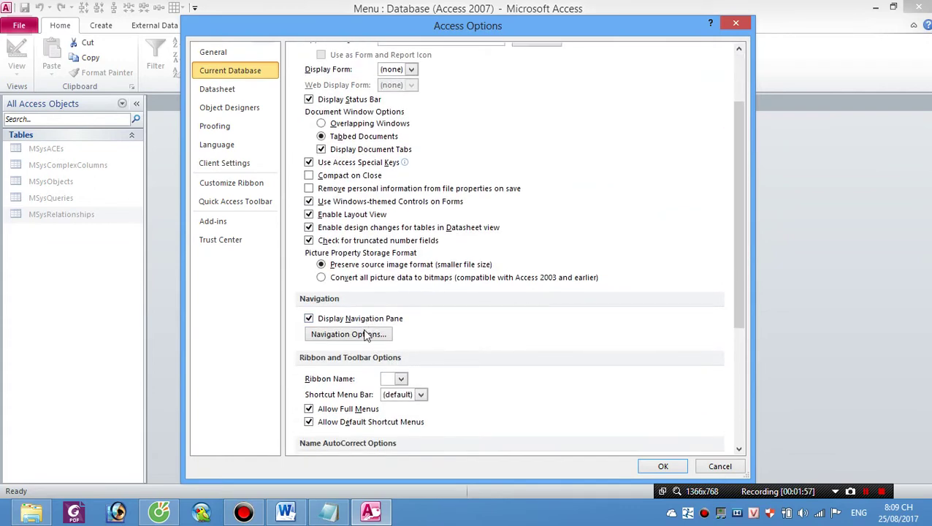
pyautogui.click(349, 335)
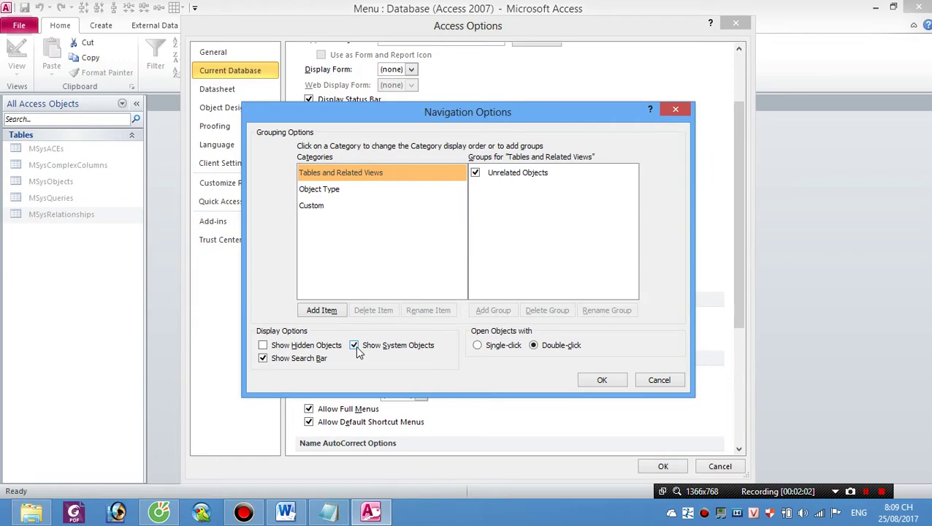
pyautogui.click(602, 380)
pyautogui.click(655, 466)
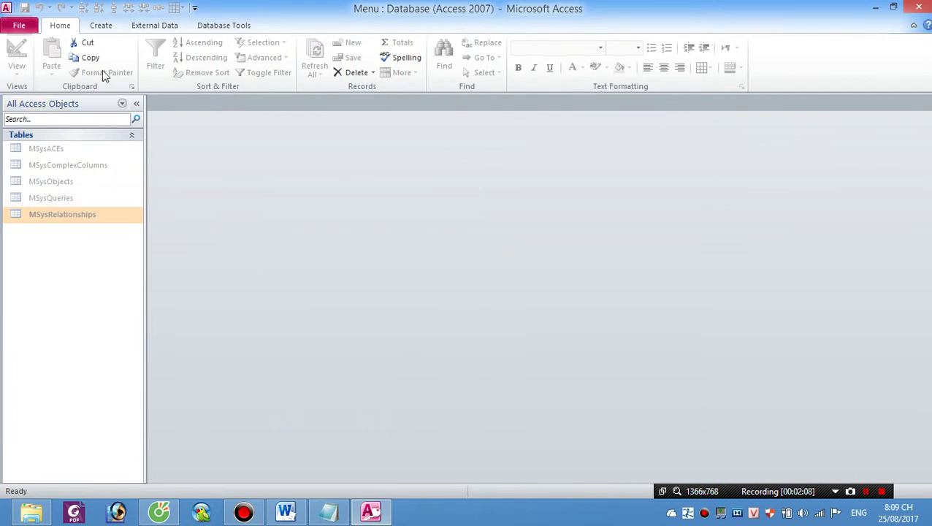
# Create a new table in design view with an ID field of data type AutoNumber.
pyautogui.click(102, 25)
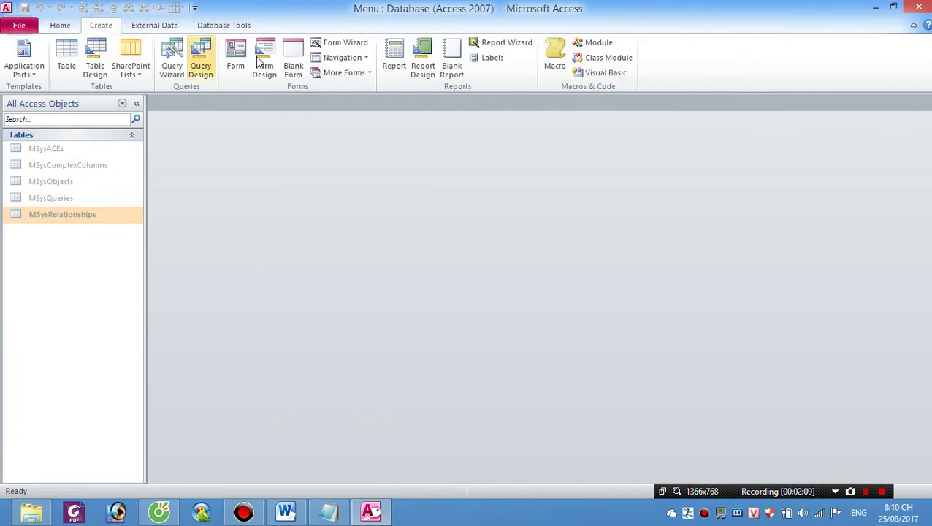
pyautogui.click(95, 69)
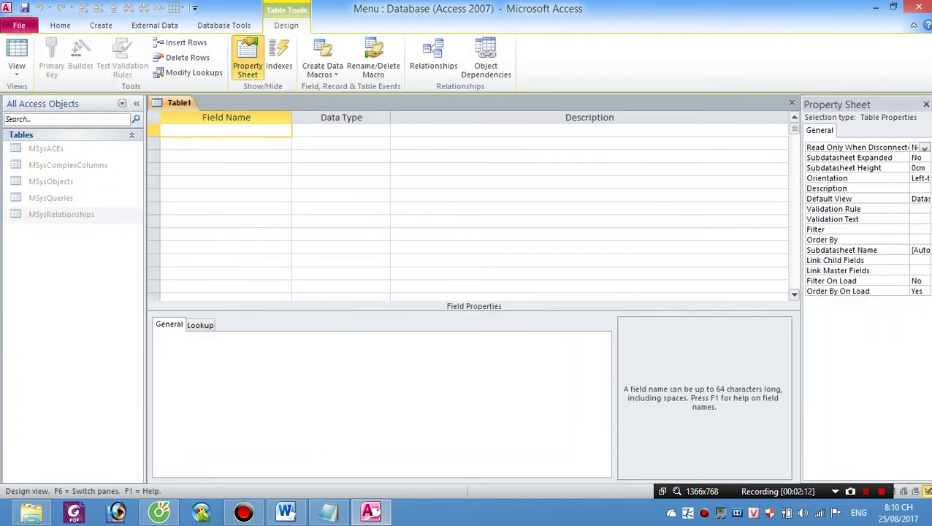
pyautogui.write('ID')
pyautogui.press('Tab')
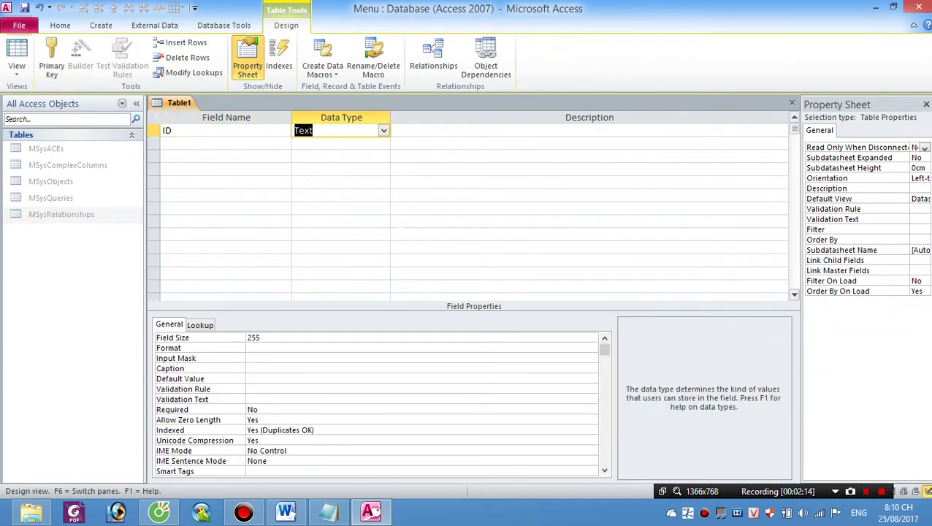
pyautogui.write('autoNumber')
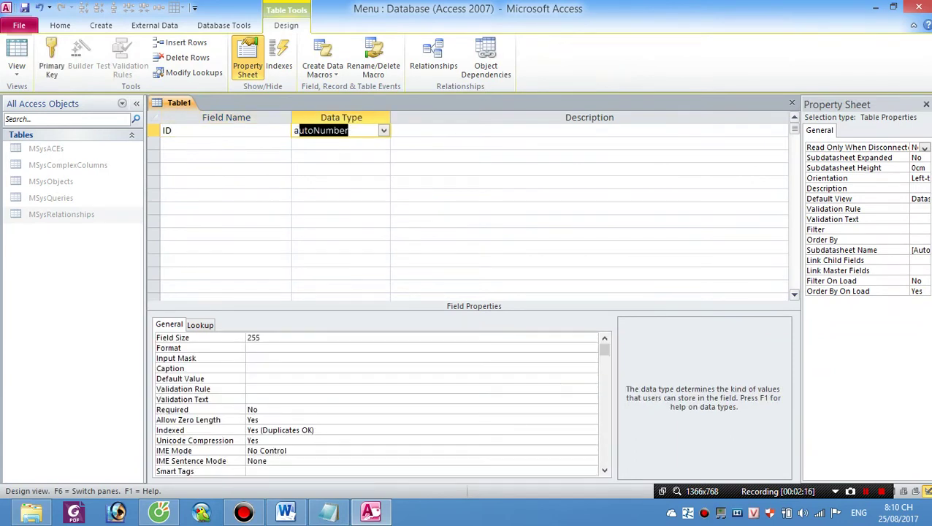
# Add a second field named RibbonName with the Text data type.
pyautogui.click(233, 141)
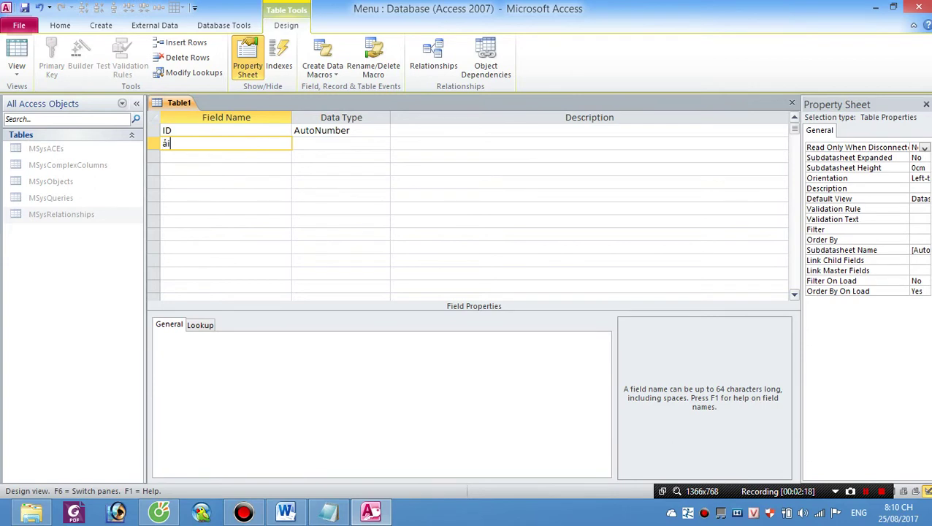
pyautogui.press('BackSpace')
pyautogui.press('BackSpace')
pyautogui.press('BackSpace')
pyautogui.press('capslock')
pyautogui.write('ribbonNam')
pyautogui.press('BackSpace')
pyautogui.press('BackSpace')
pyautogui.write('ame')
pyautogui.press('Tab')
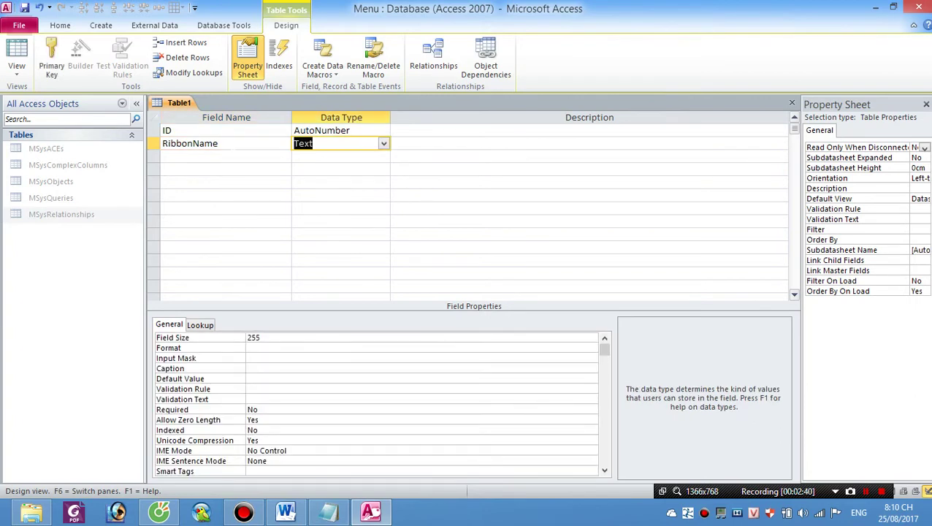
# Add a third field named RibbonXML with the Memo data type and return to the ID field.
pyautogui.click(228, 157)
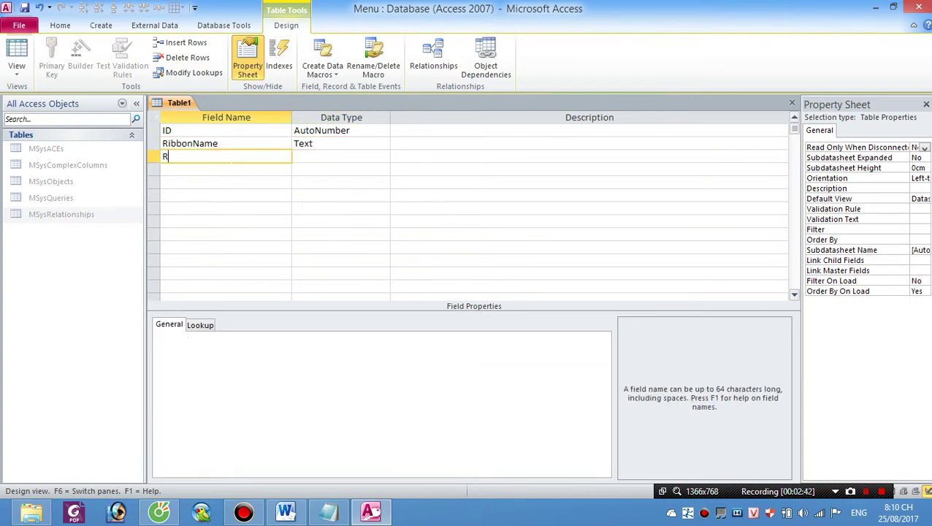
pyautogui.write('RibbonXML')
pyautogui.press('Tab')
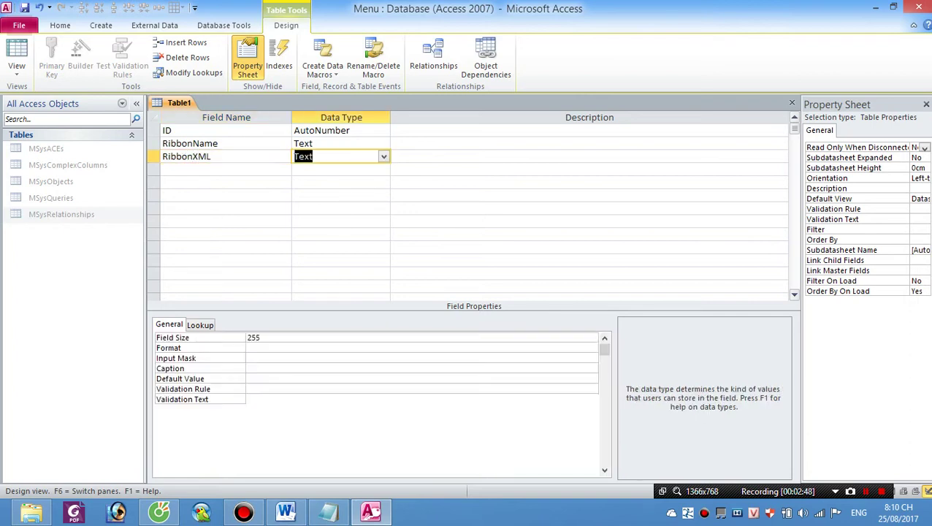
pyautogui.press('BackSpace')
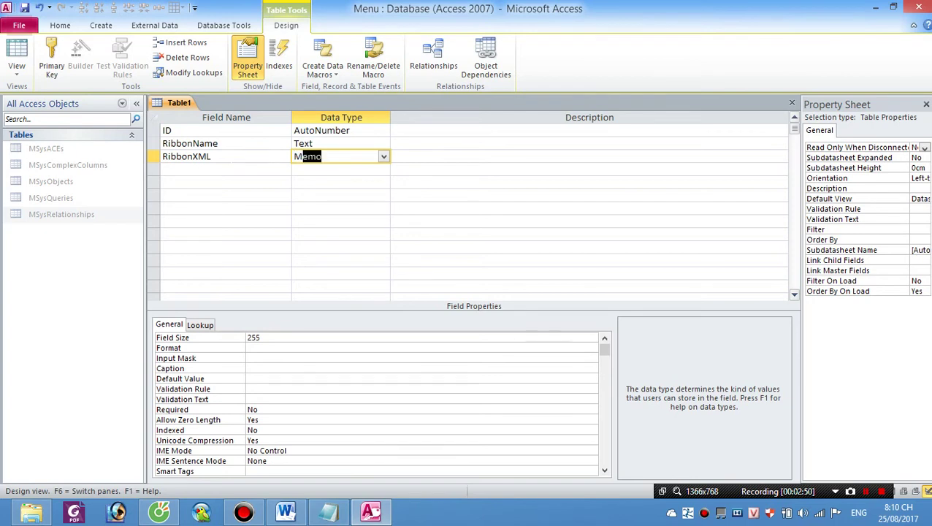
pyautogui.click(172, 130)
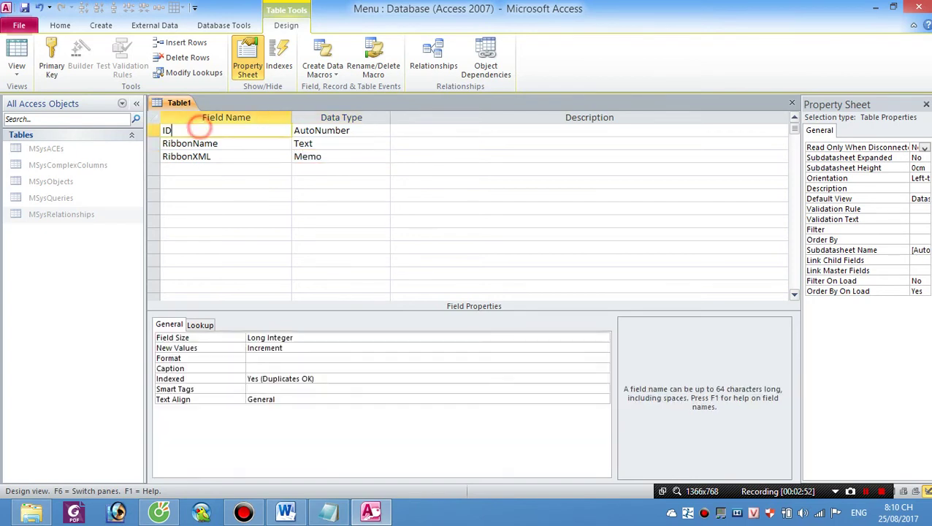
# Make the ID field the primary key and save the table as UsysRibbons.
pyautogui.click(53, 64)
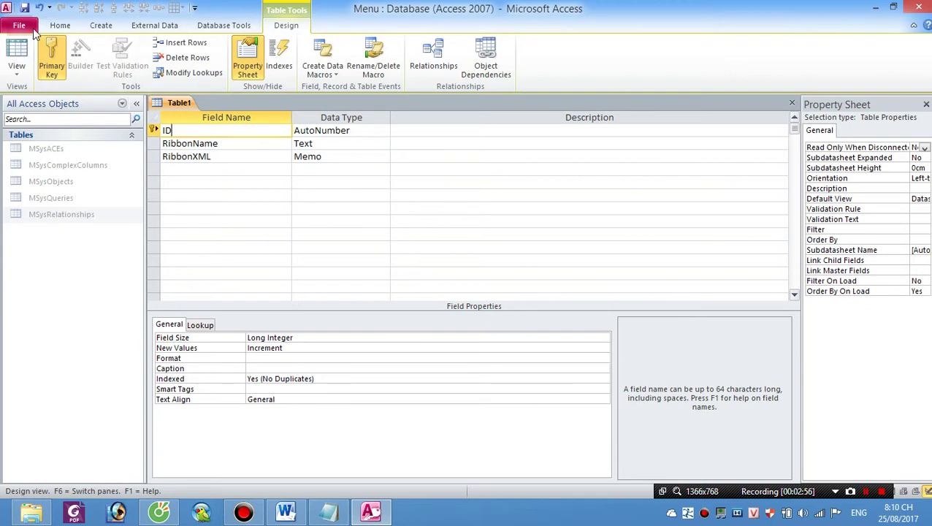
pyautogui.click(58, 26)
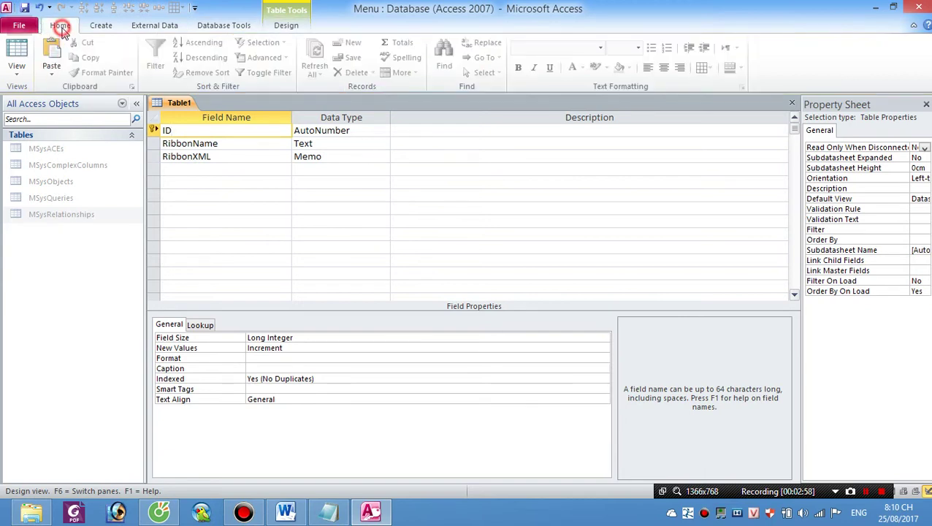
pyautogui.click(26, 8)
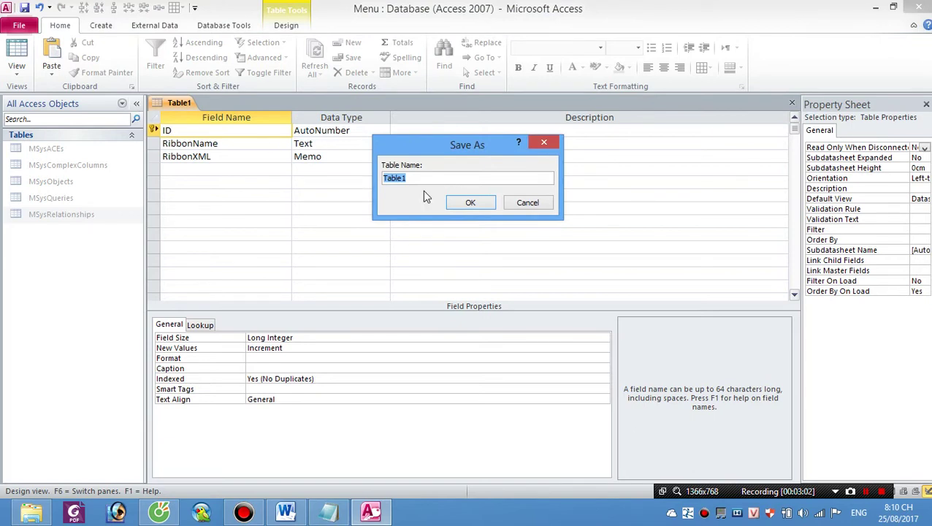
pyautogui.write('UsysRibbons')
pyautogui.click(482, 205)
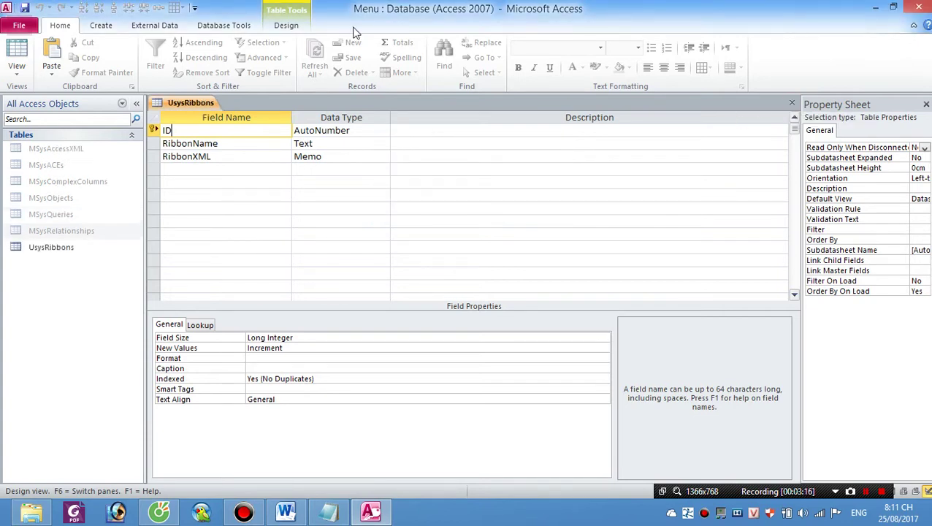
# Show the UsysRibbons table in Datasheet view and widen its RibbonName and RibbonXML columns.
pyautogui.click(18, 51)
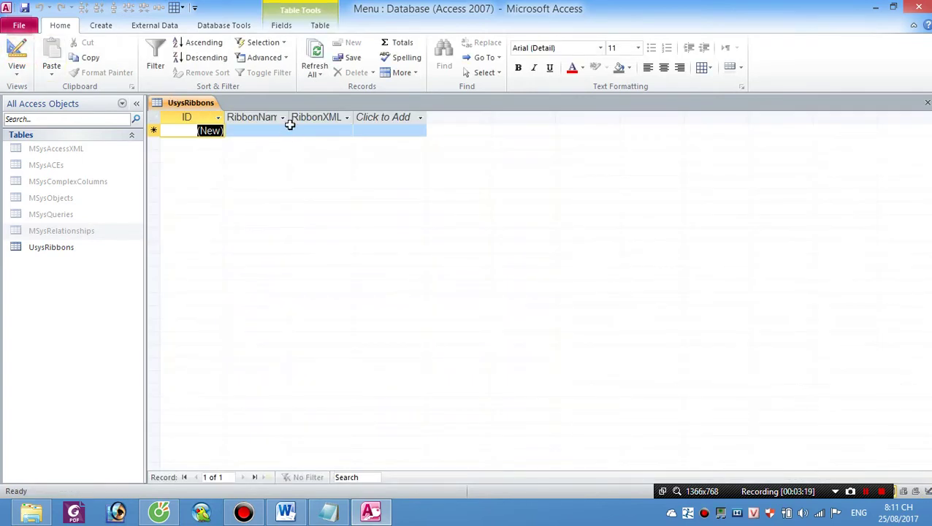
pyautogui.moveTo(289, 117); pyautogui.dragTo(335, 116)
pyautogui.click(292, 132)
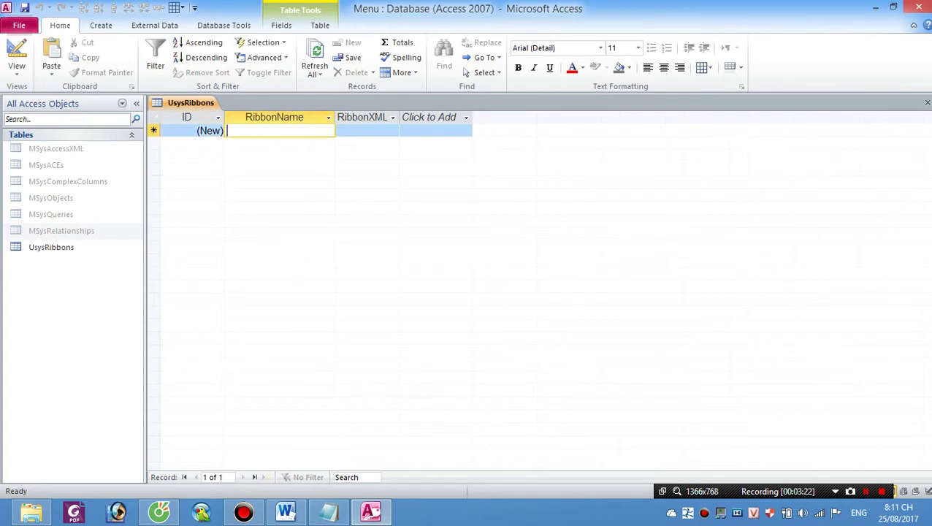
pyautogui.moveTo(399, 117); pyautogui.dragTo(488, 117)
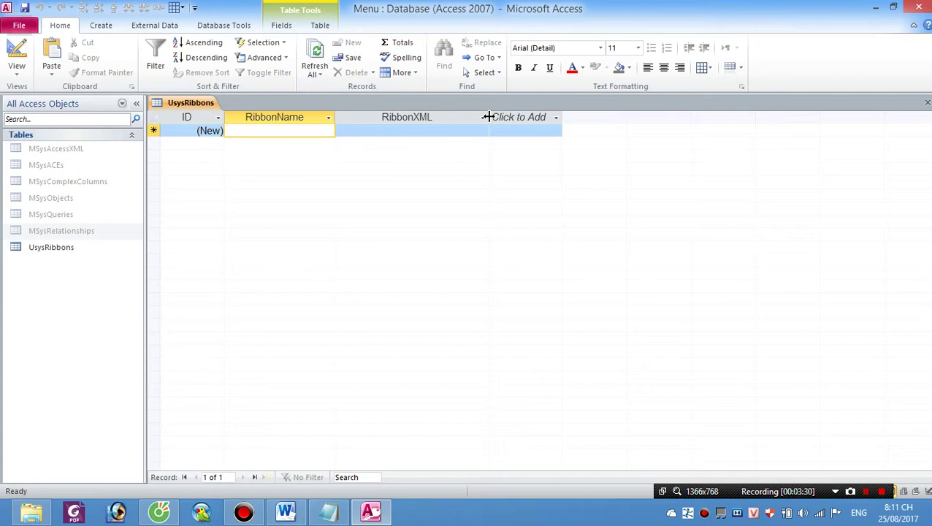
# Enter MenuVD as the RibbonName of the first record and move on to its RibbonXML field.
pyautogui.write('Me')
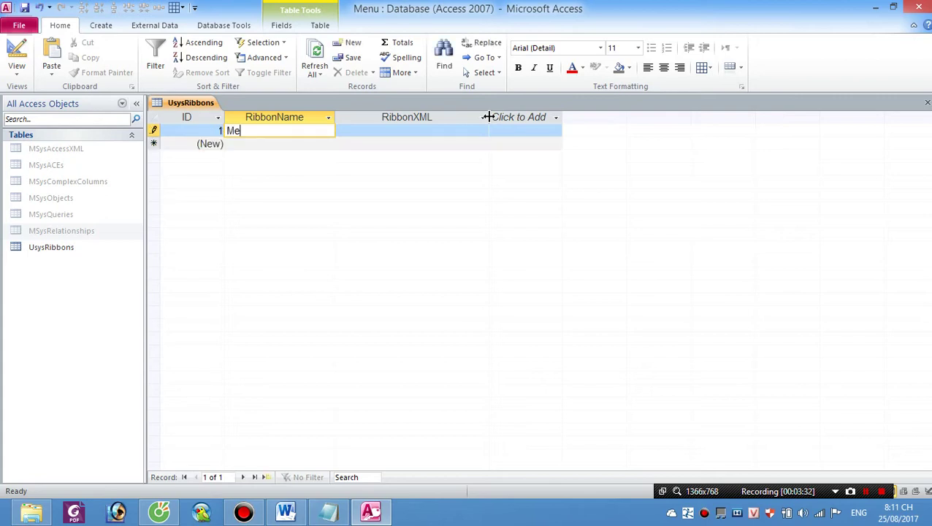
pyautogui.write('nuVD')
pyautogui.press('Tab')
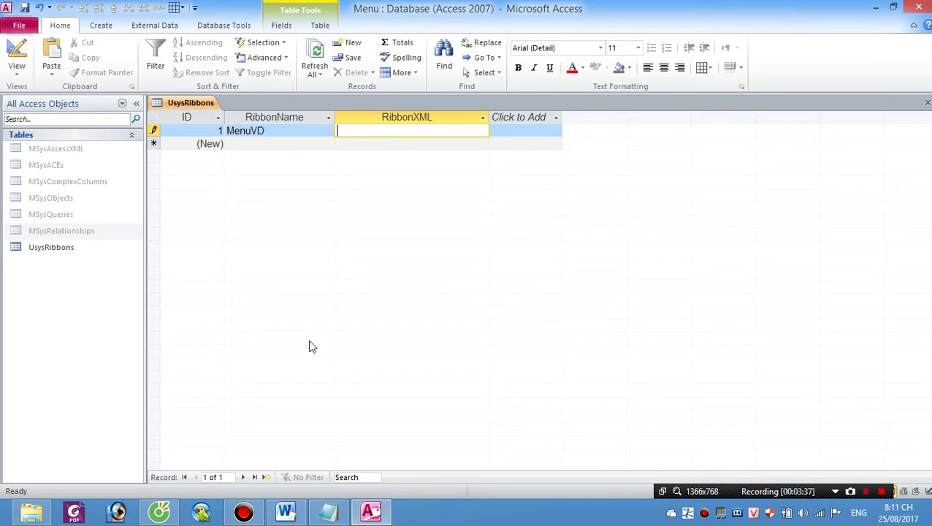
# Copy the whole customUI XML code from Ribbon.docx in Word and paste it into the MenuVD record's RibbonXML field in Access.
pyautogui.click(285, 511)
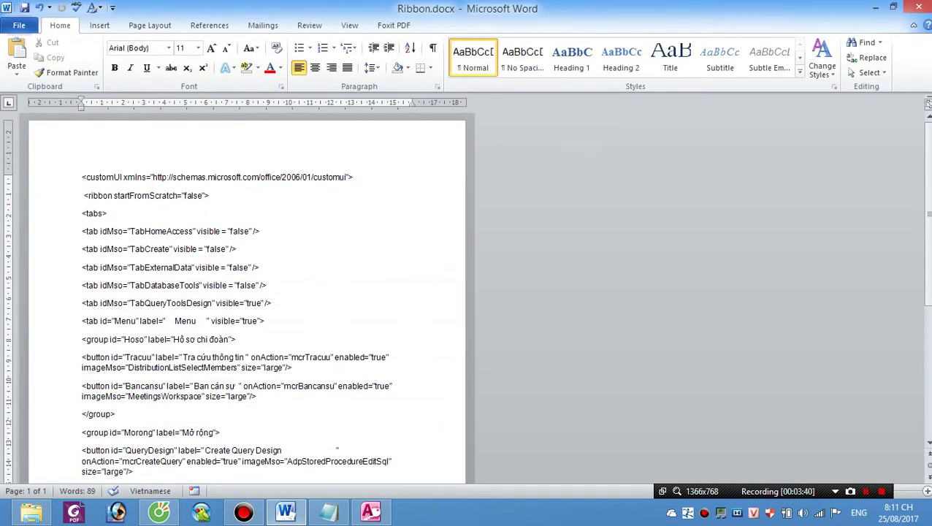
pyautogui.moveTo(81, 177); pyautogui.dragTo(232, 500)
pyautogui.scroll(2, 241, 292)
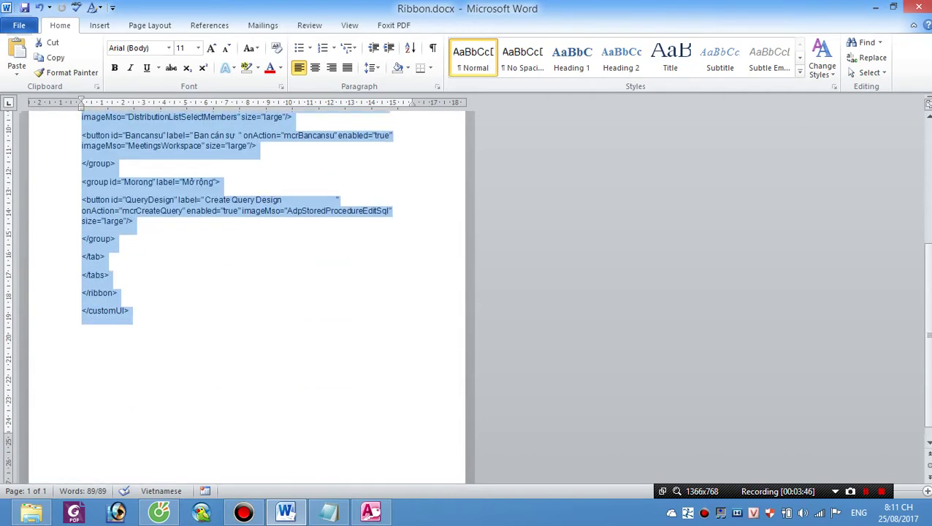
pyautogui.scroll(3, 296, 399)
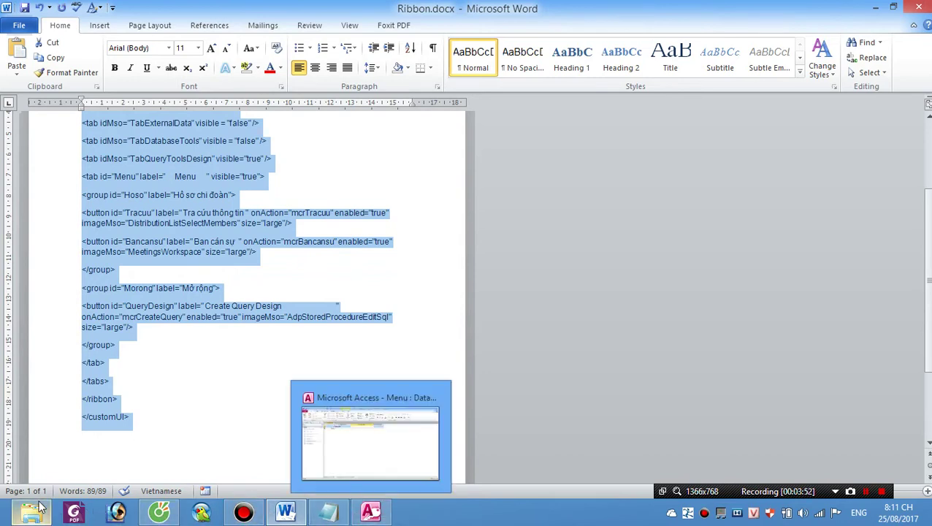
pyautogui.moveTo(41, 505)
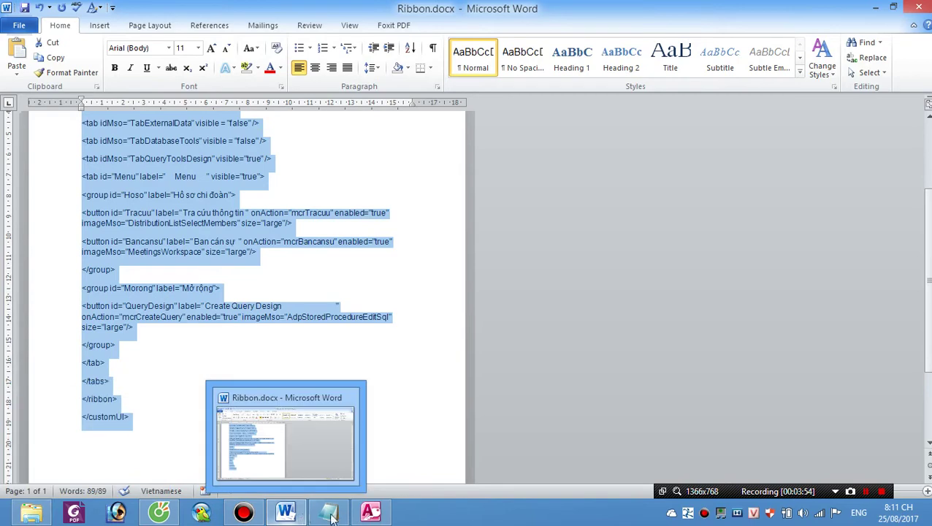
pyautogui.click(372, 513)
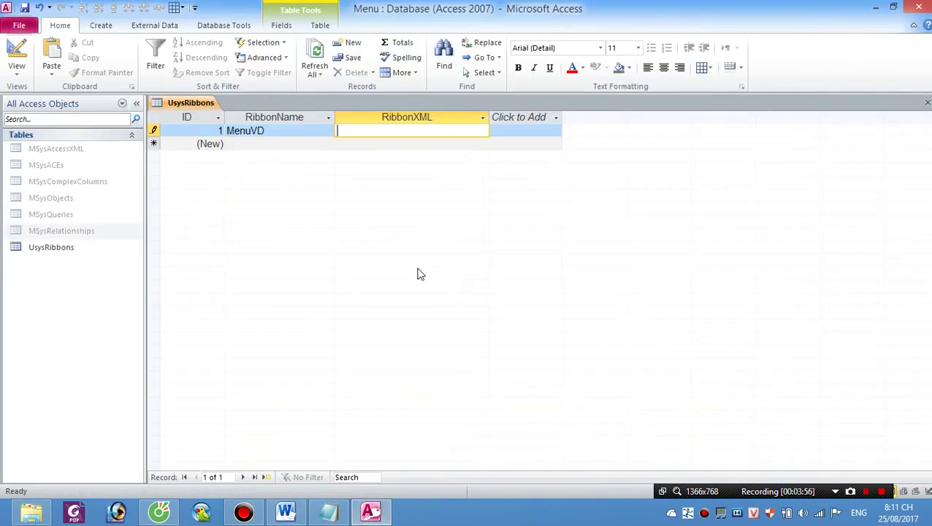
pyautogui.write('</customUI>')
pyautogui.press('Return')
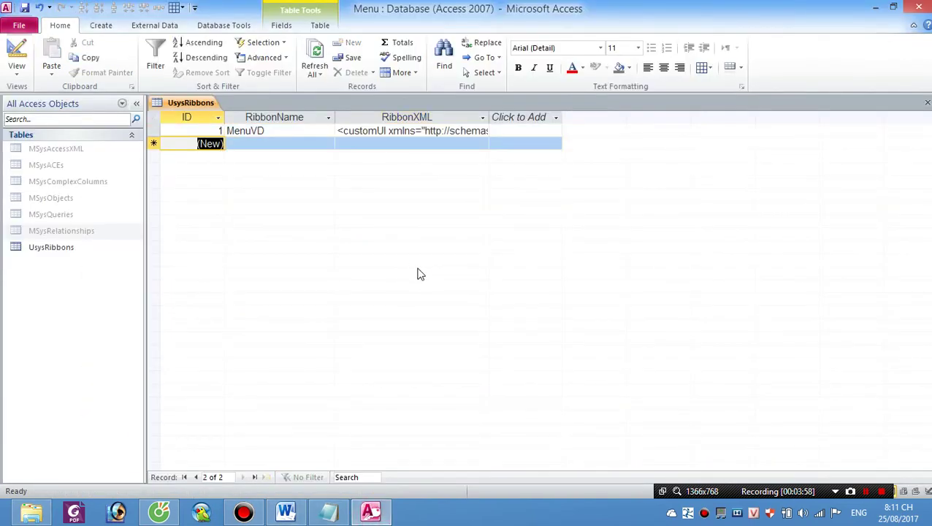
# Increase the row height and widen the RibbonXML column enough to show the complete XML code.
pyautogui.moveTo(162, 128); pyautogui.dragTo(144, 431)
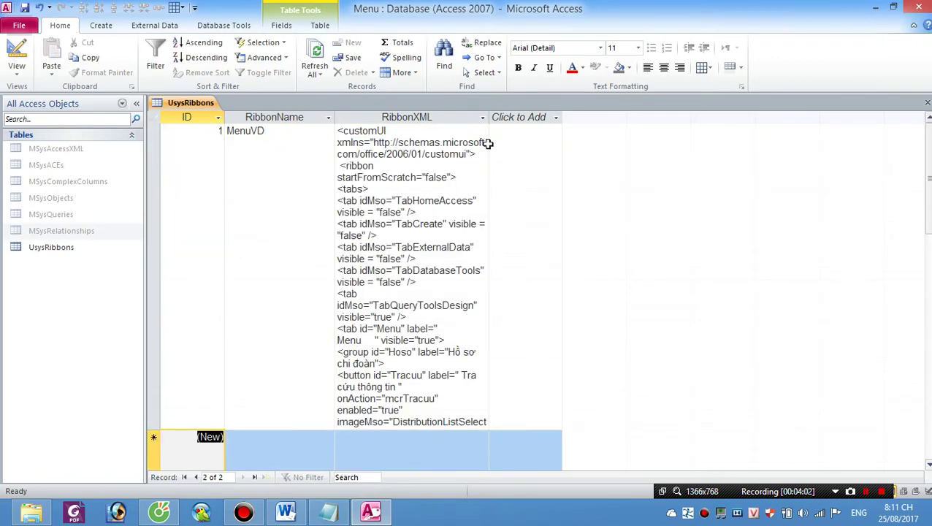
pyautogui.moveTo(490, 117); pyautogui.dragTo(742, 129)
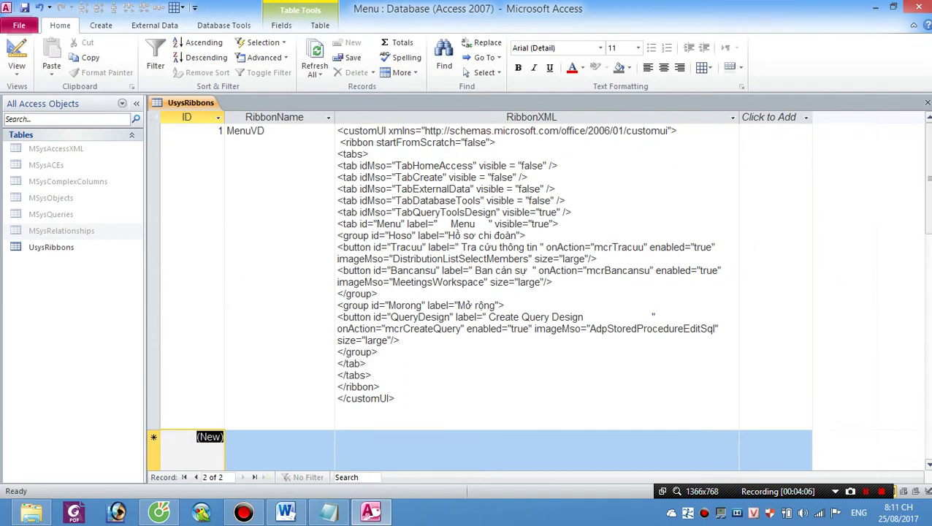
pyautogui.click(596, 164)
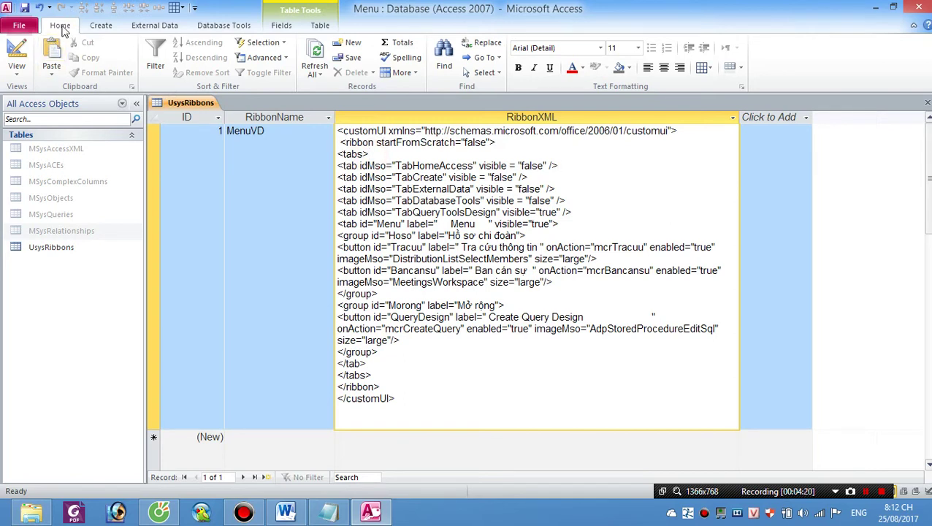
# Compare the XML's built-in tab visibility lines, such as TabHomeAccess and TabCreate, with the Home and Create ribbon tabs.
pyautogui.click(91, 30)
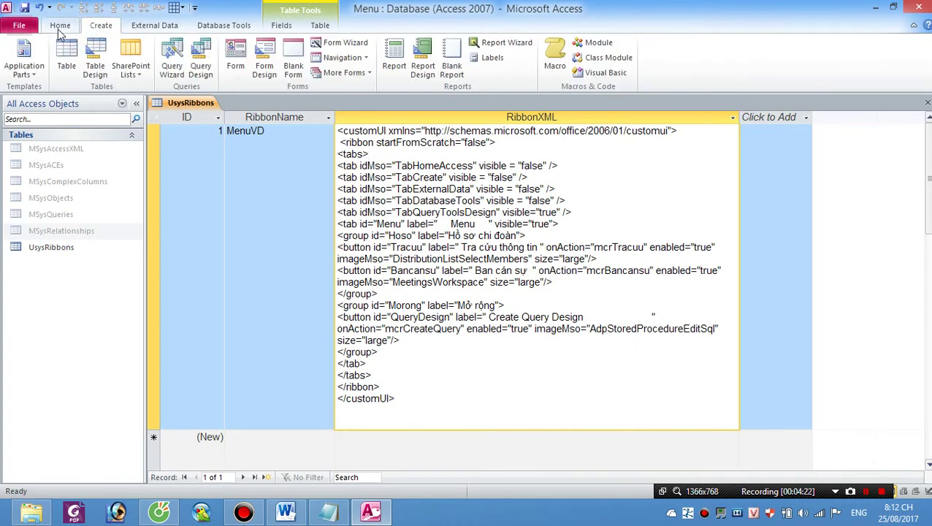
pyautogui.click(61, 31)
pyautogui.click(90, 32)
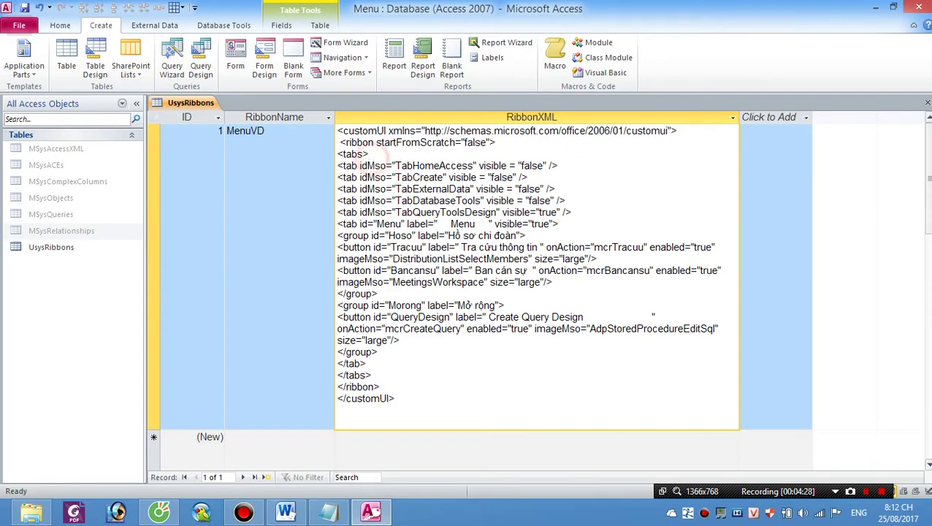
pyautogui.click(416, 162)
pyautogui.moveTo(395, 166)
pyautogui.mouseDown()
pyautogui.moveTo(472, 165)
pyautogui.moveTo(439, 180)
pyautogui.moveTo(396, 177)
pyautogui.mouseUp()
pyautogui.click(426, 182)
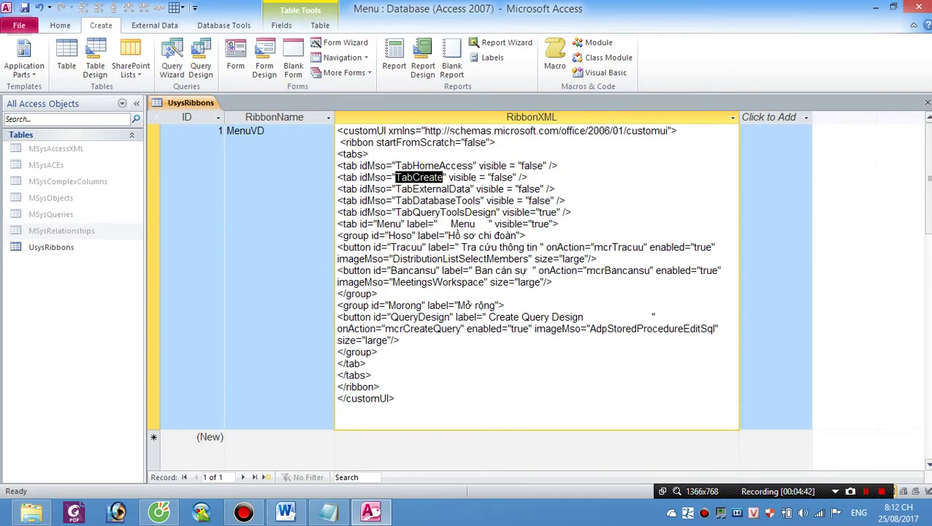
pyautogui.click(575, 213)
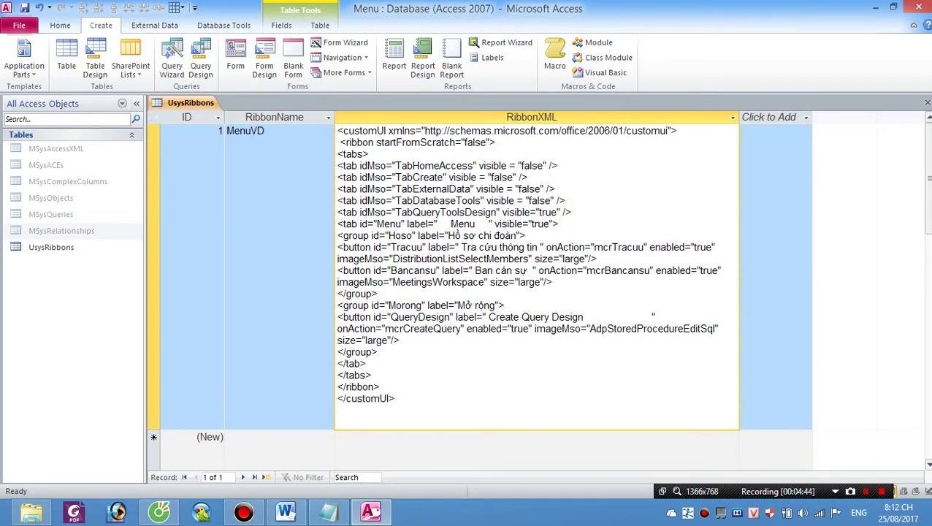
pyautogui.click(60, 25)
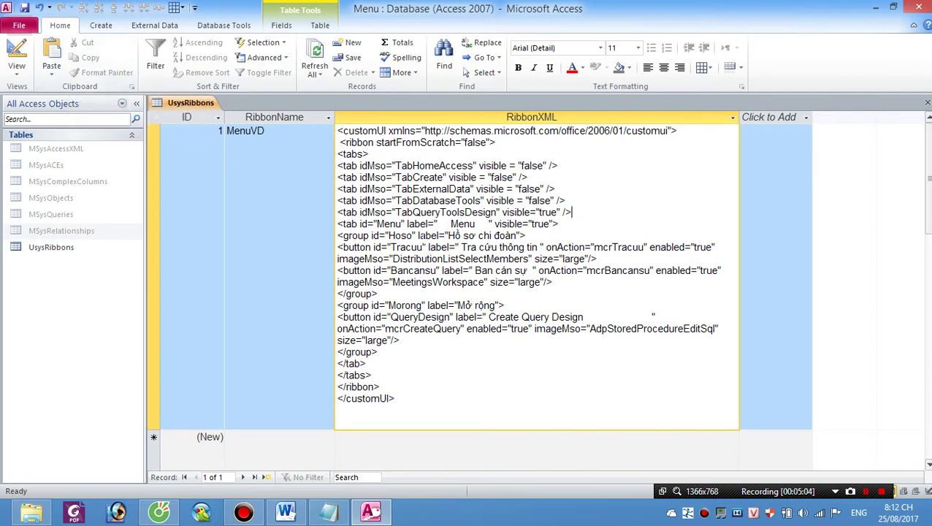
# Examine the Hoso group block in the XML and the Tracuu button's id, label and onAction attributes.
pyautogui.click(414, 235)
pyautogui.moveTo(343, 235); pyautogui.dragTo(526, 235)
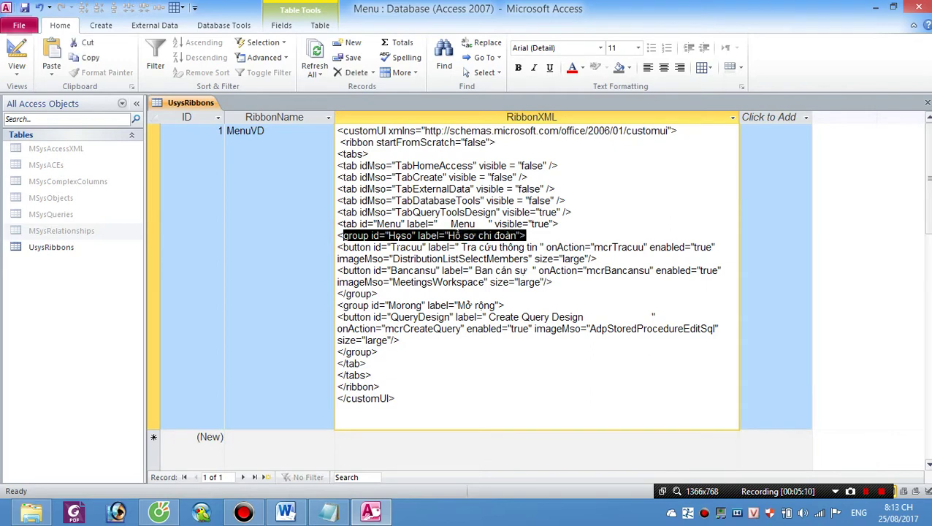
pyautogui.moveTo(340, 236)
pyautogui.mouseDown()
pyautogui.moveTo(377, 294)
pyautogui.moveTo(338, 236)
pyautogui.mouseUp()
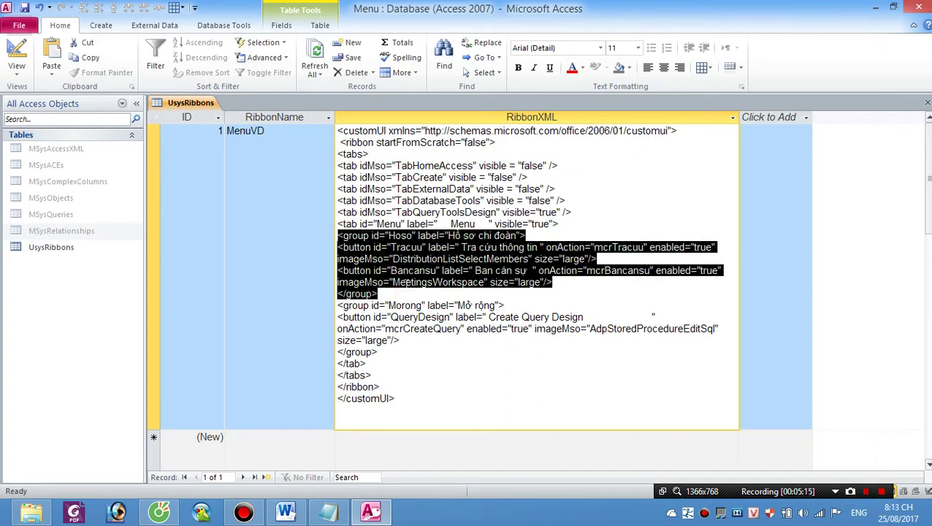
pyautogui.click(375, 254)
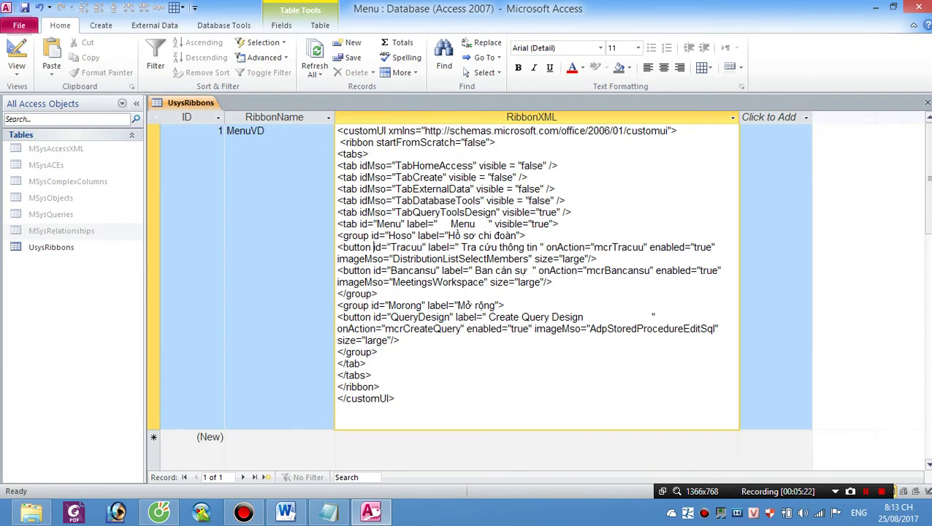
pyautogui.click(523, 245)
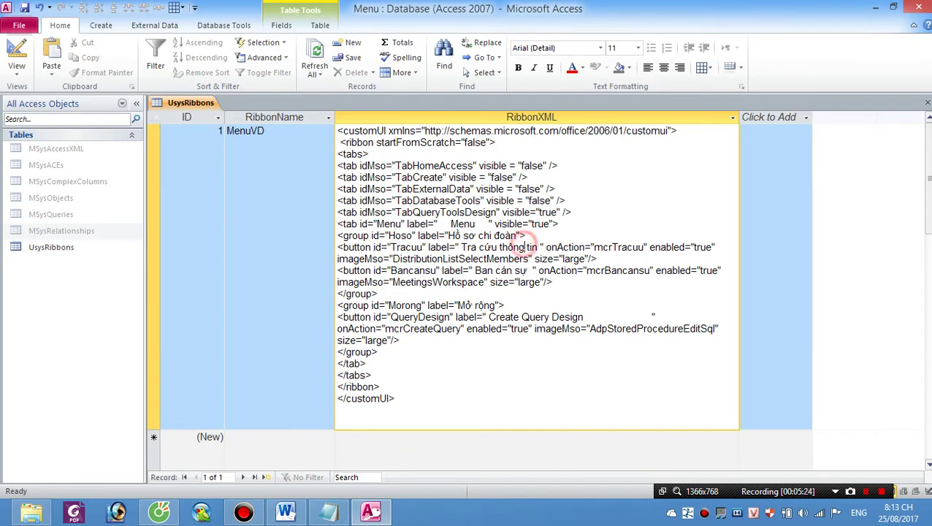
pyautogui.click(539, 246)
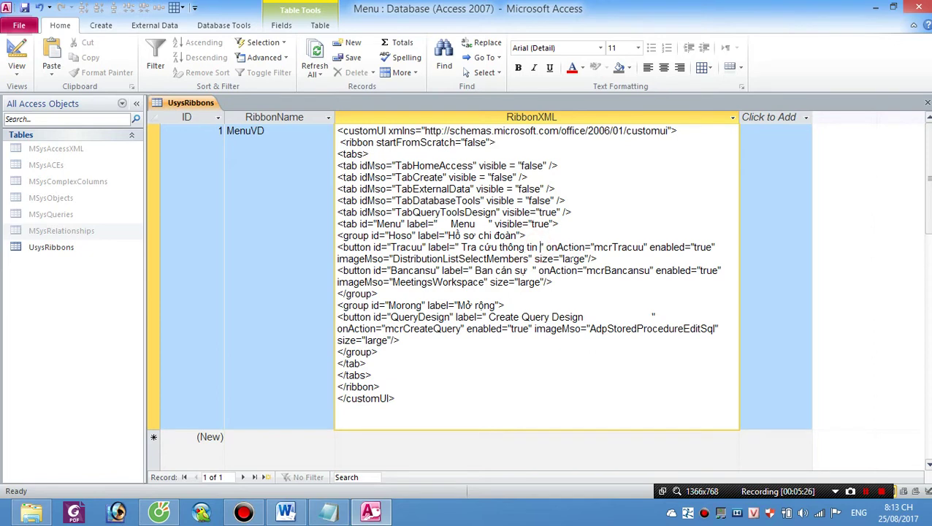
pyautogui.moveTo(595, 247); pyautogui.dragTo(644, 247)
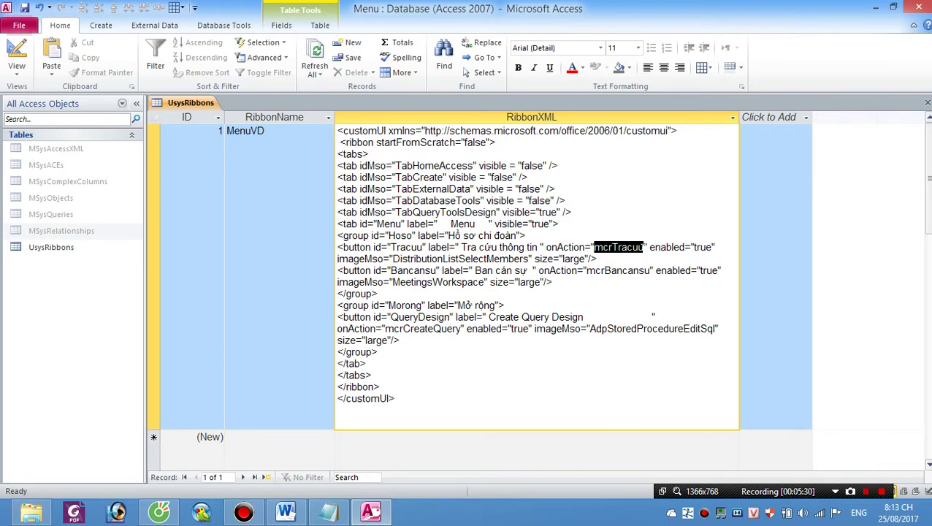
pyautogui.moveTo(538, 247); pyautogui.dragTo(392, 247)
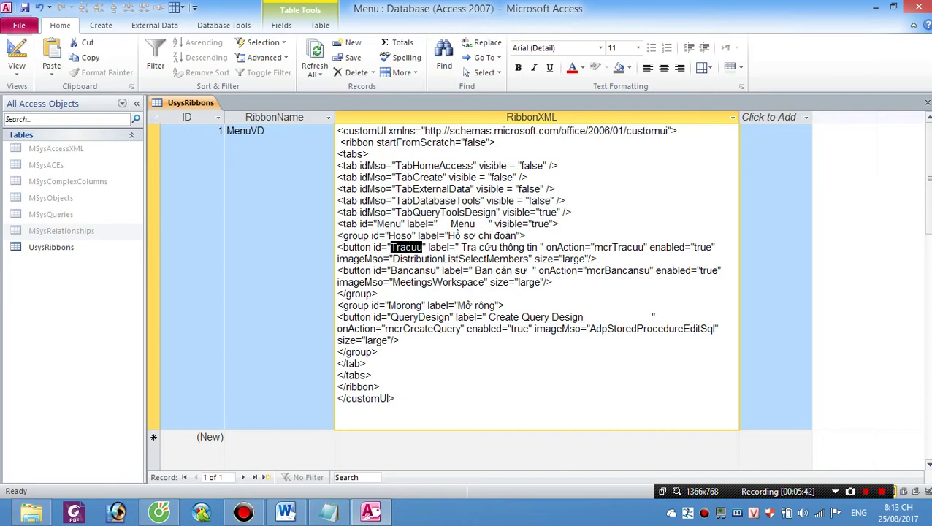
pyautogui.click(472, 248)
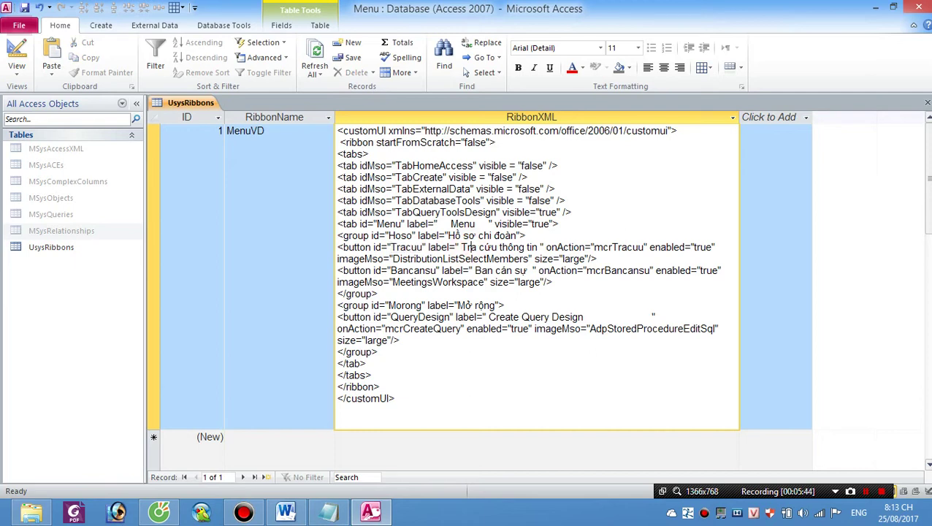
# Examine the Tracuu button's enabled attribute and its imageMso icon name in the XML.
pyautogui.click(678, 247)
pyautogui.click(382, 257)
pyautogui.click(334, 256)
pyautogui.click(338, 258)
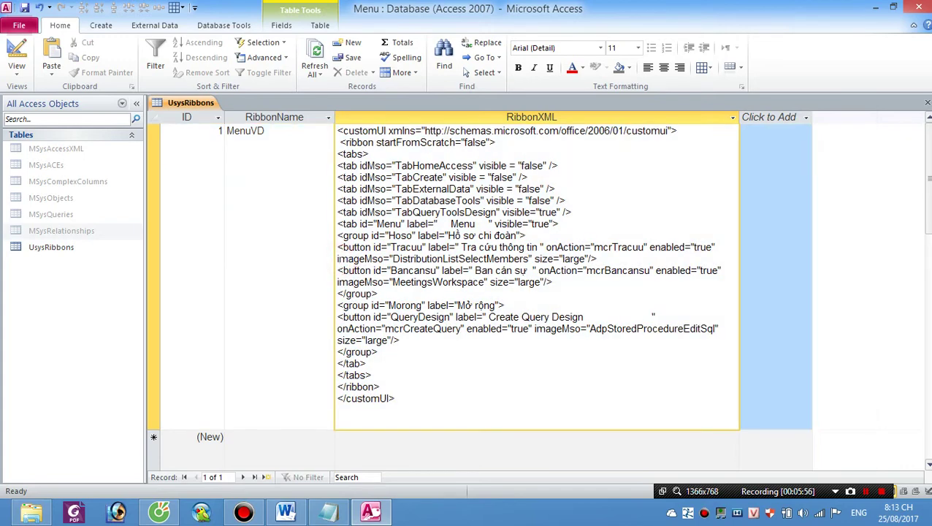
pyautogui.moveTo(338, 259); pyautogui.dragTo(377, 259)
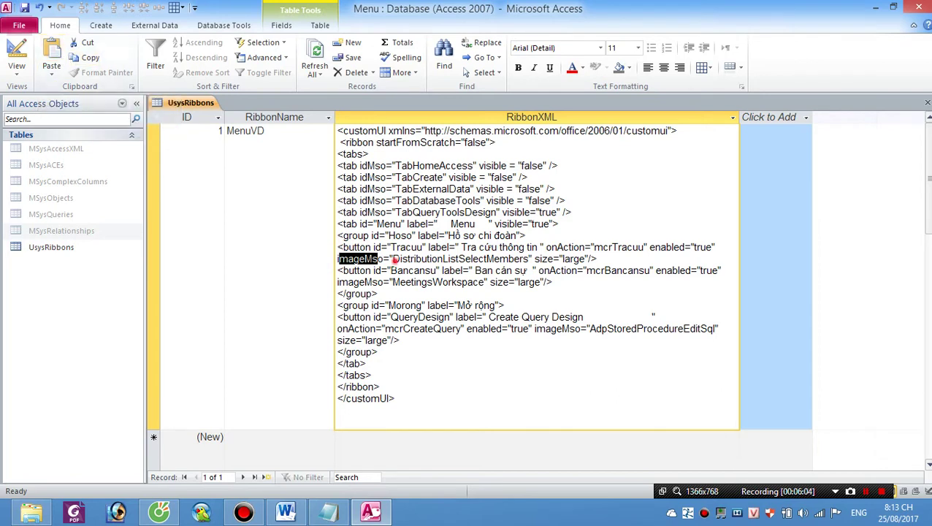
pyautogui.moveTo(393, 259); pyautogui.dragTo(529, 259)
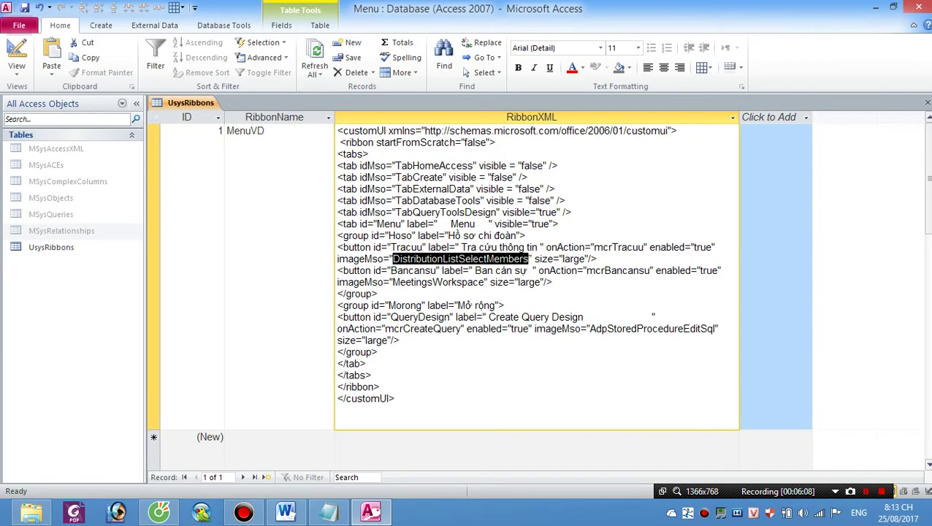
# Check the Ribbon Menu Library folder in Google Drive and switch to File Explorer.
pyautogui.click(159, 511)
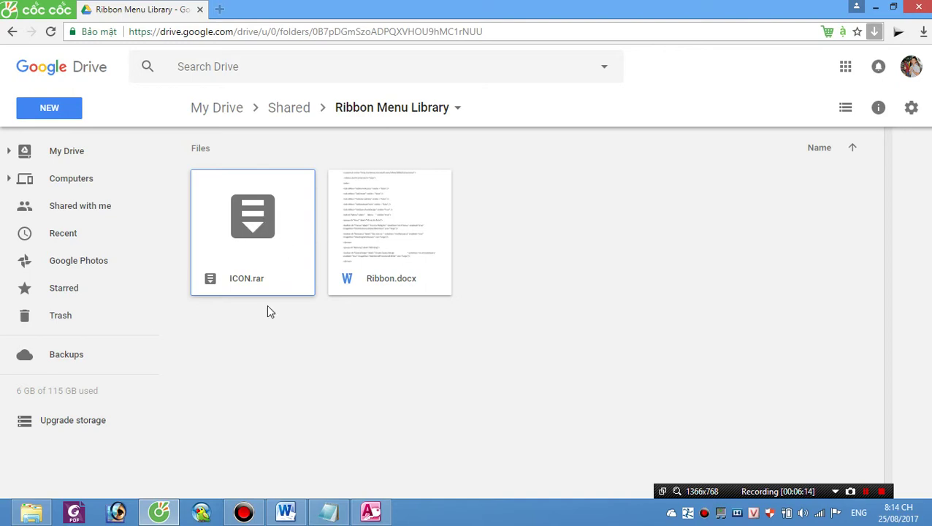
pyautogui.click(31, 511)
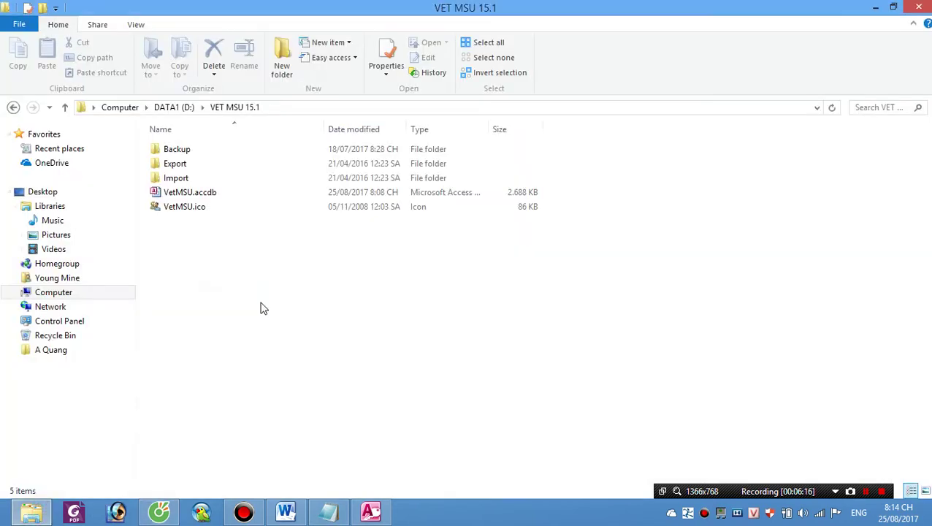
pyautogui.click(290, 113)
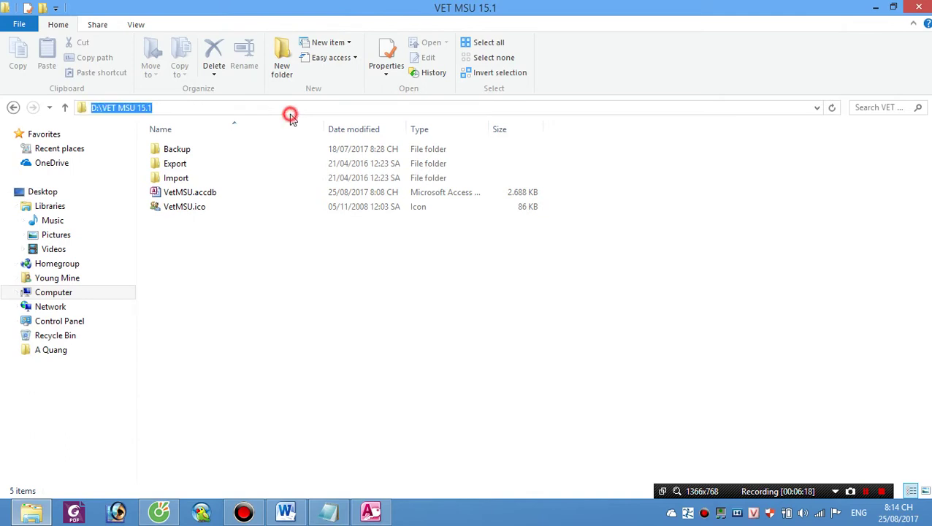
pyautogui.write('<customUI xmlns="http://schemas.microsoft.com/office/2006/01/customui">')
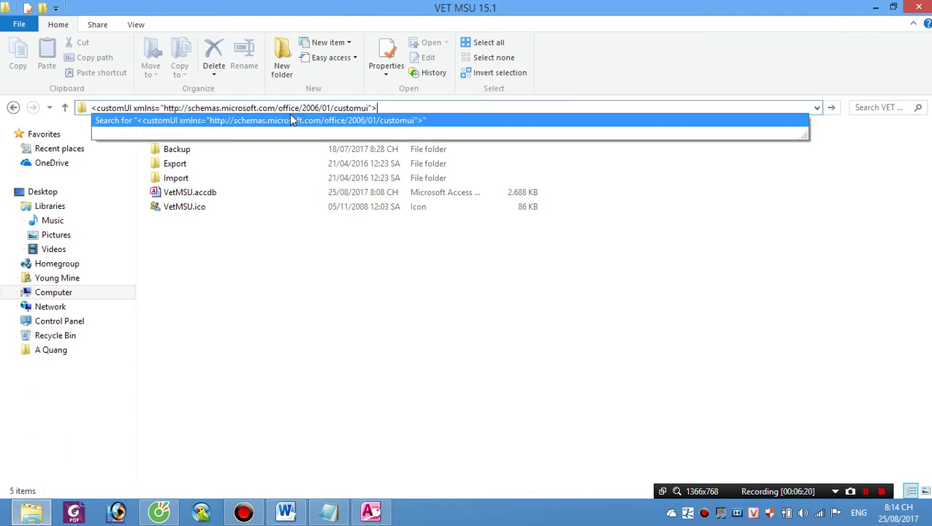
pyautogui.press('BackSpace')
pyautogui.press('BackSpace')
pyautogui.press('BackSpace')
pyautogui.press('BackSpace')
pyautogui.press('BackSpace')
pyautogui.press('BackSpace')
pyautogui.press('BackSpace')
pyautogui.press('BackSpace')
pyautogui.press('BackSpace')
pyautogui.press('BackSpace')
pyautogui.press('BackSpace')
pyautogui.press('BackSpace')
pyautogui.press('BackSpace')
pyautogui.press('BackSpace')
pyautogui.press('BackSpace')
pyautogui.press('BackSpace')
pyautogui.press('BackSpace')
pyautogui.press('BackSpace')
pyautogui.press('BackSpace')
pyautogui.press('BackSpace')
pyautogui.press('BackSpace')
pyautogui.press('BackSpace')
pyautogui.press('BackSpace')
pyautogui.press('BackSpace')
pyautogui.press('BackSpace')
pyautogui.press('BackSpace')
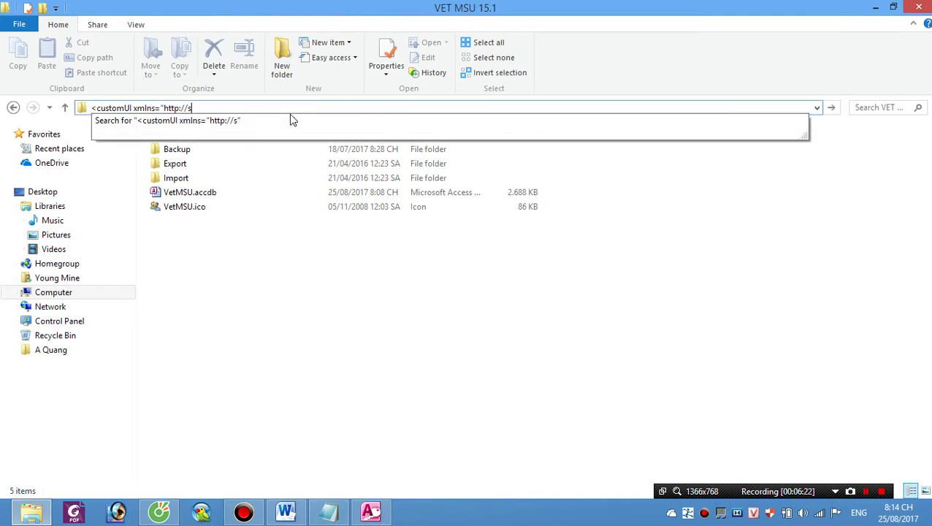
# Open Image Mso Gallery #1.htm from the D:\CSDL\Rac\Database folder.
pyautogui.click(66, 294)
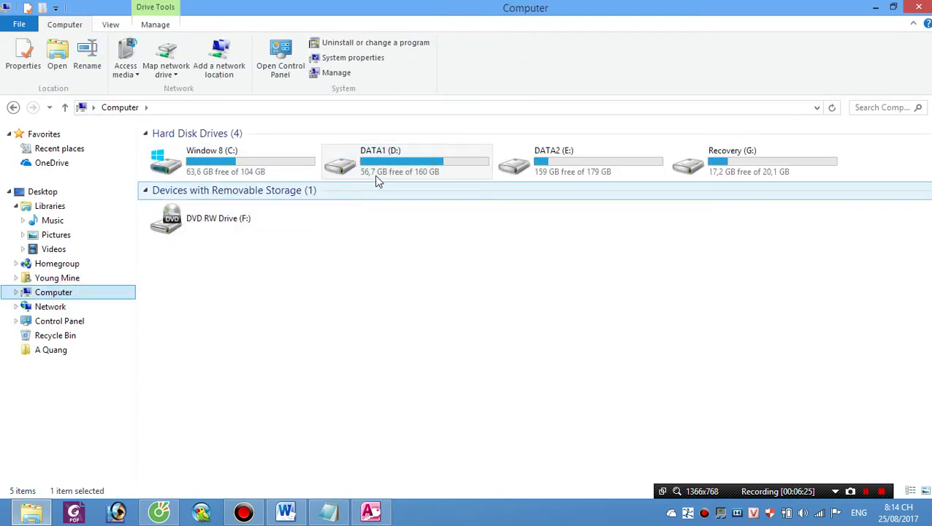
pyautogui.doubleClick(377, 179)
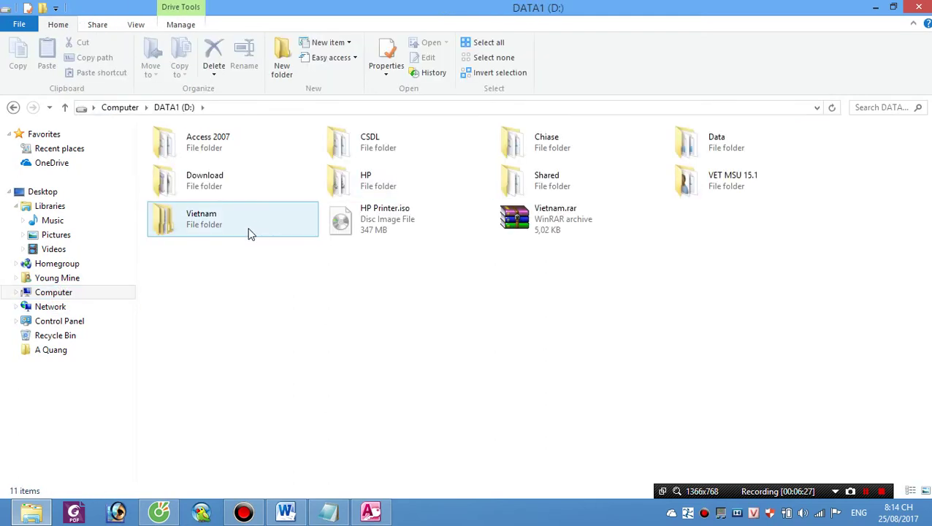
pyautogui.doubleClick(374, 146)
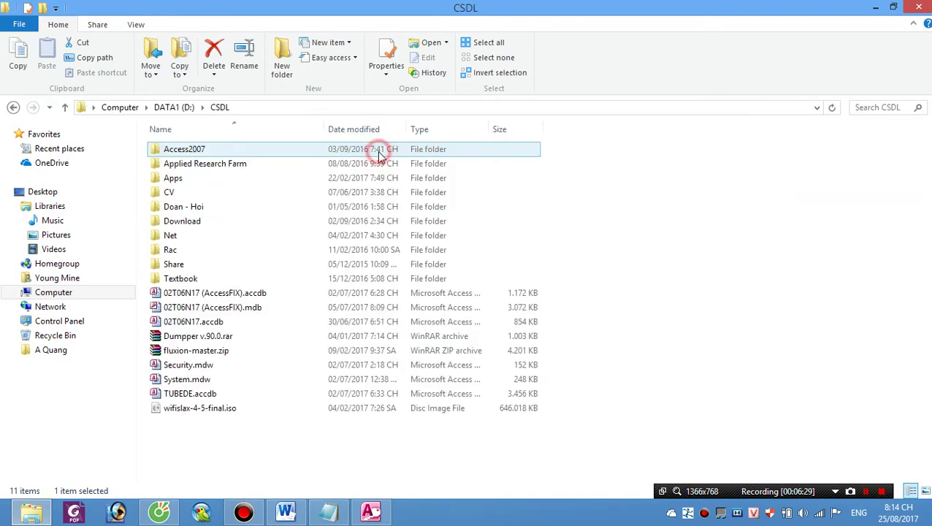
pyautogui.click(192, 253)
pyautogui.doubleClick(191, 254)
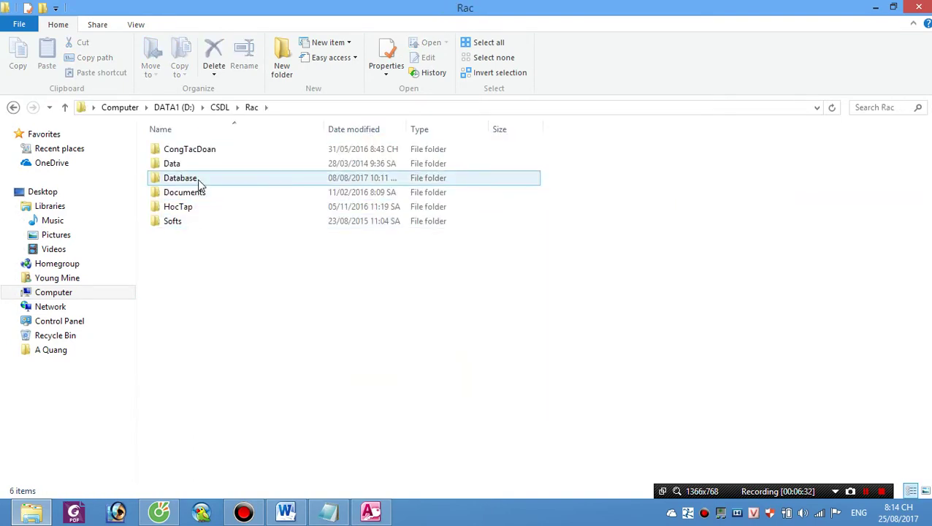
pyautogui.click(199, 181)
pyautogui.doubleClick(199, 181)
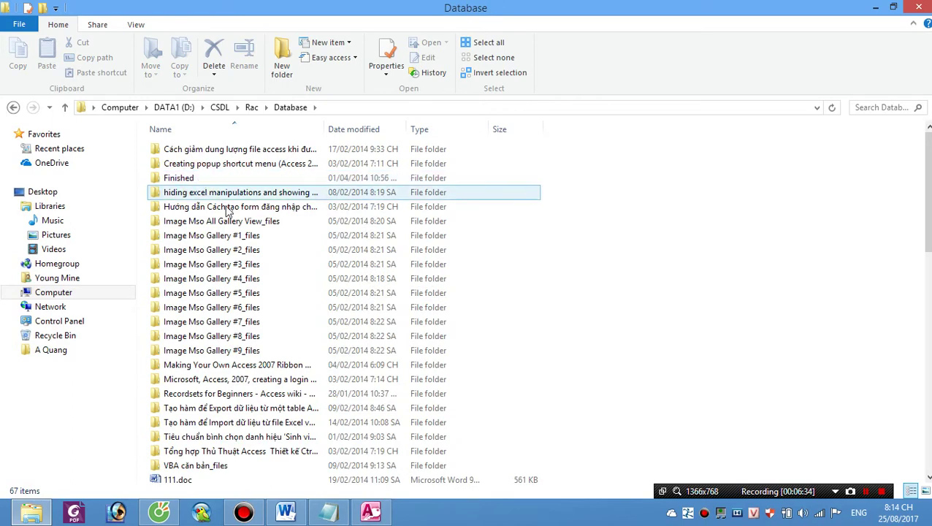
pyautogui.scroll(-2, 286, 288)
pyautogui.scroll(-6, 287, 288)
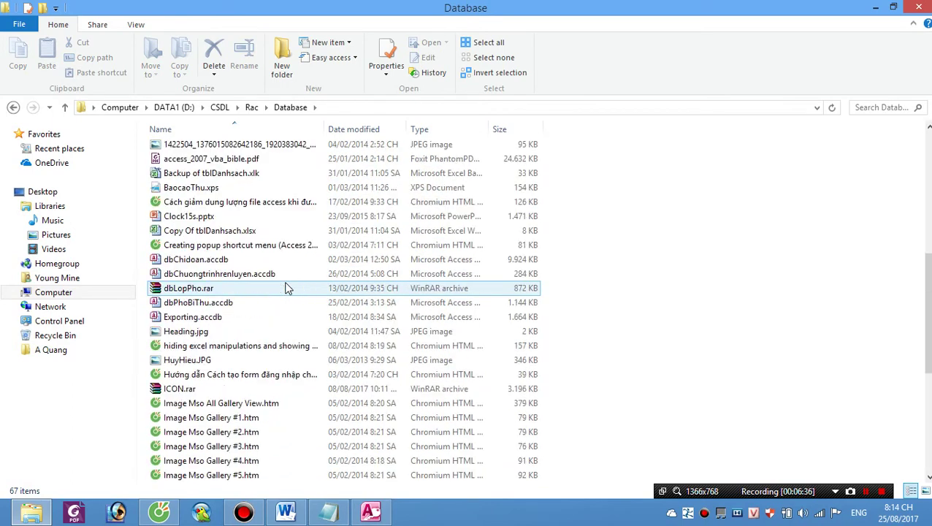
pyautogui.doubleClick(234, 417)
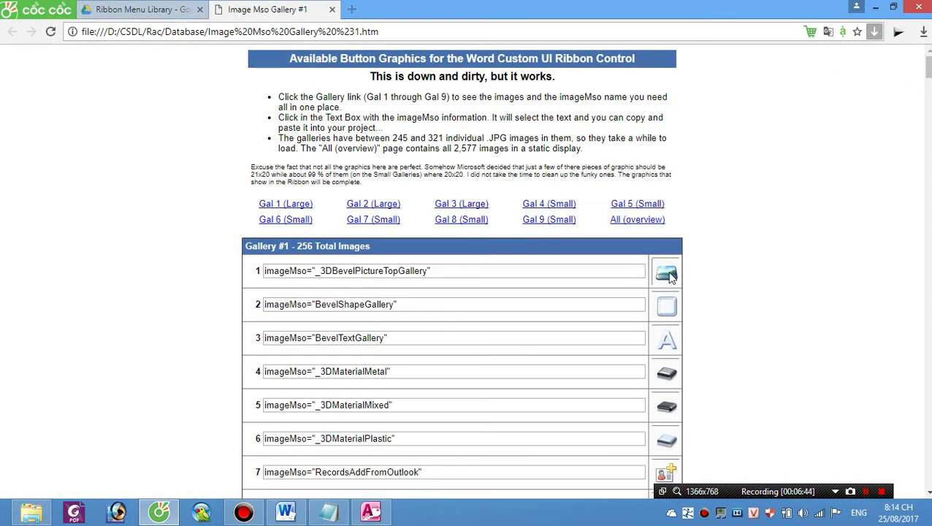
# Examine how the gallery pairs imageMso names with icons, highlighting the _3DBevelPictureTopGallery entry and looking further down the list.
pyautogui.click(319, 271)
pyautogui.click(442, 270)
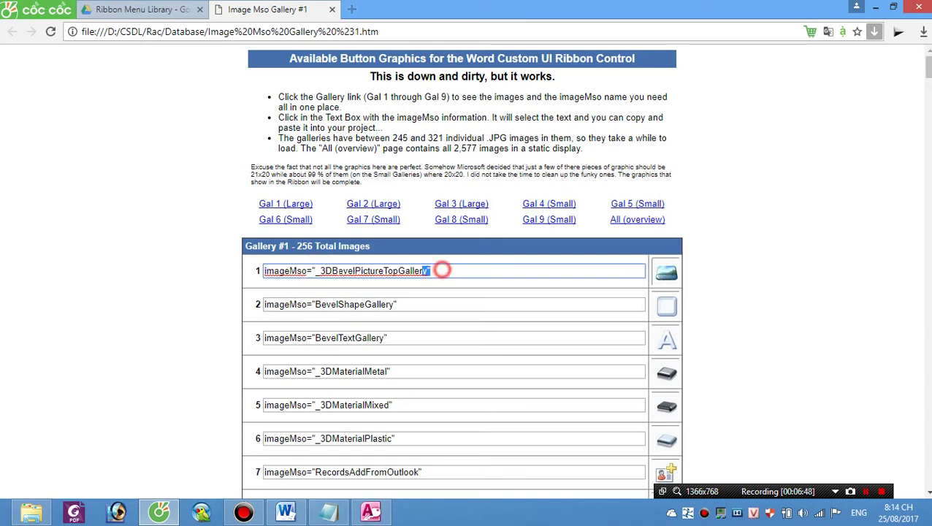
pyautogui.moveTo(442, 271); pyautogui.dragTo(262, 270)
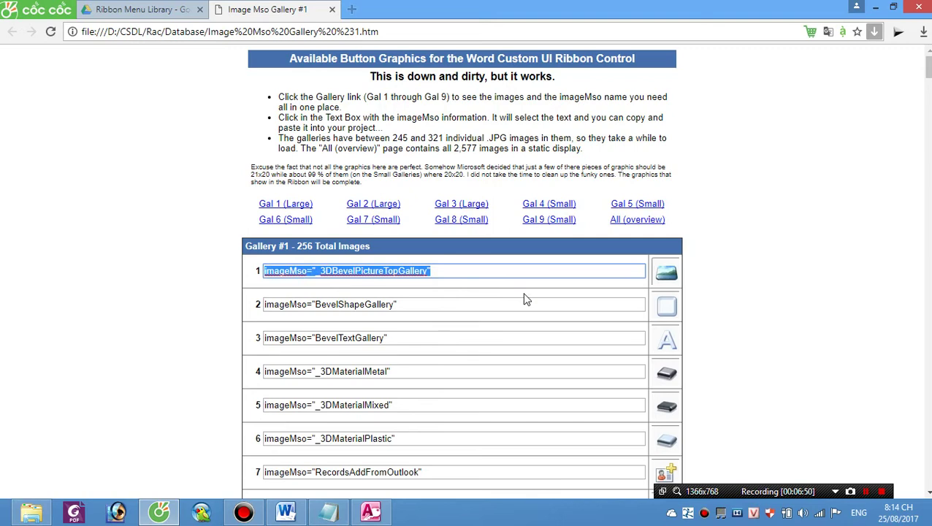
pyautogui.scroll(-3, 525, 299)
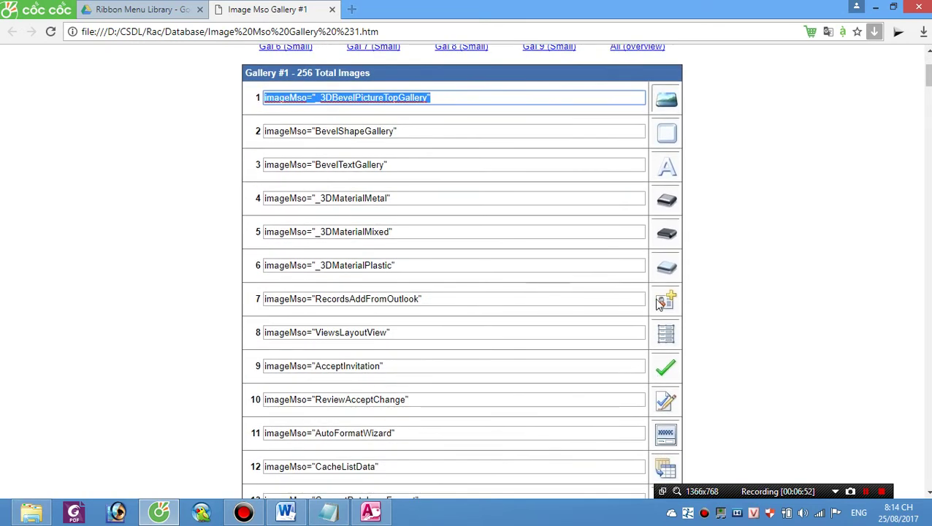
# Switch back to Access and examine the Tracuu button's full attribute list in the RibbonXML code.
pyautogui.click(364, 504)
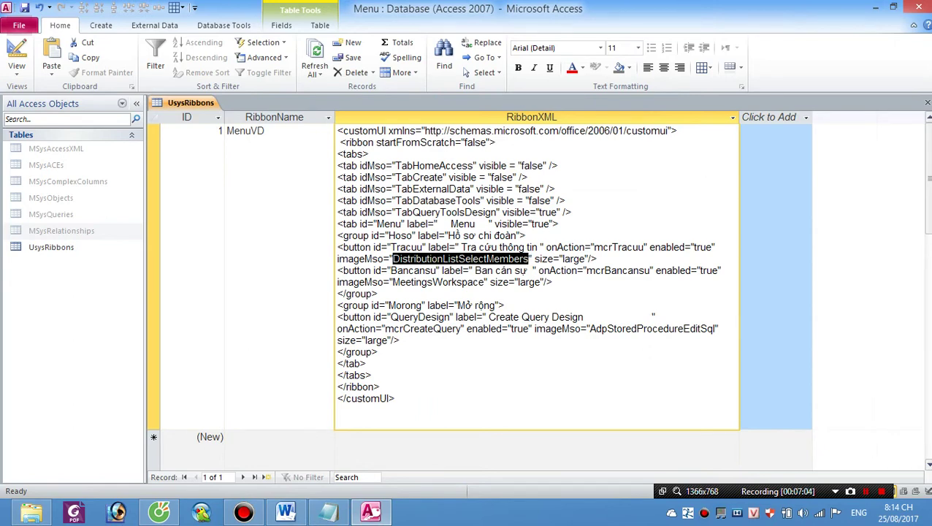
pyautogui.click(339, 224)
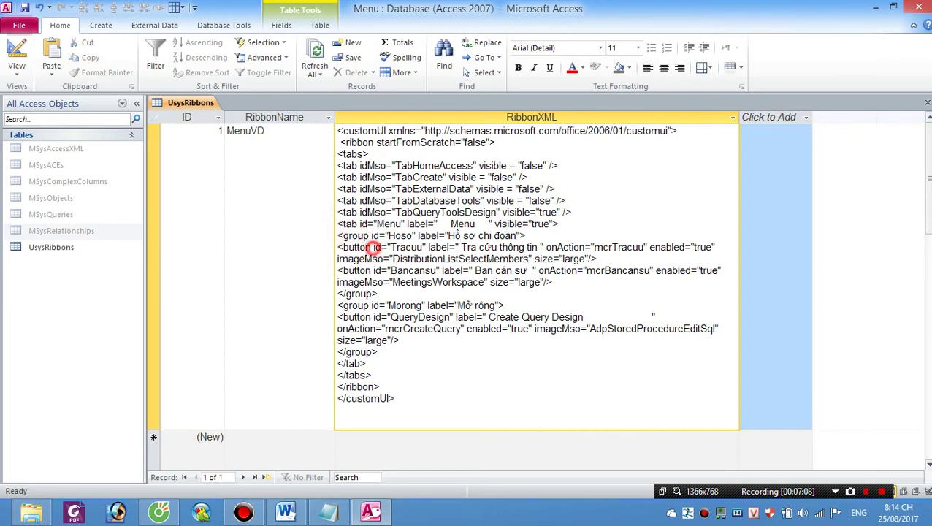
pyautogui.moveTo(373, 247); pyautogui.dragTo(597, 259)
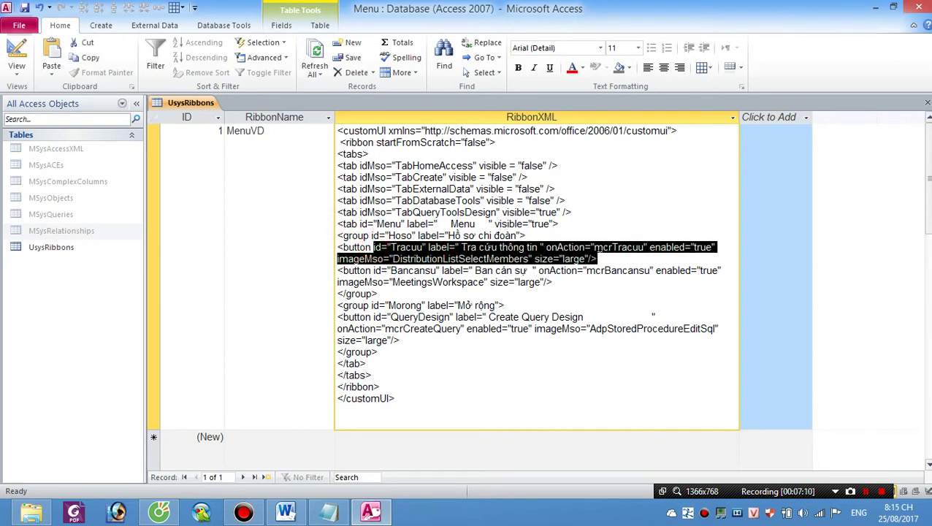
pyautogui.click(598, 258)
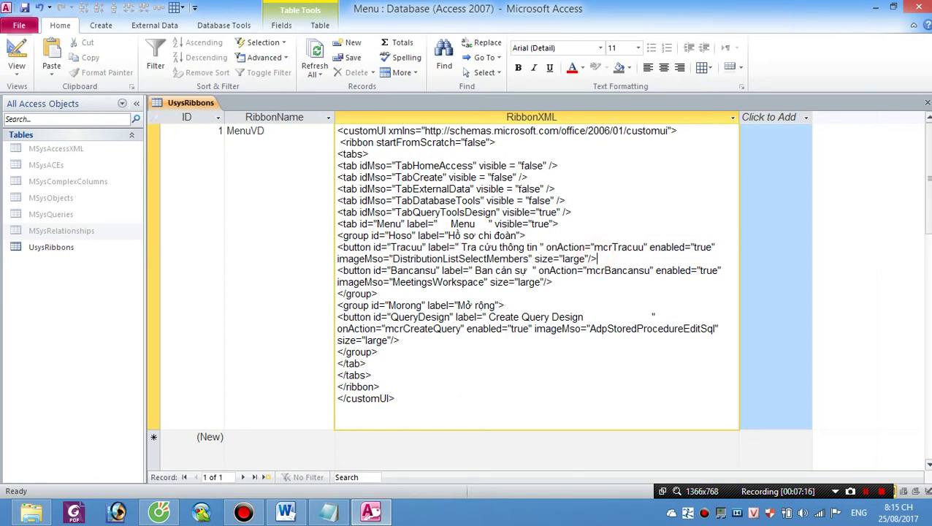
# Set the visible attribute to true for TabHomeAccess and TabCreate in the ribbon XML and save the record.
pyautogui.moveTo(544, 166); pyautogui.dragTo(523, 166)
pyautogui.write('true')
pyautogui.doubleClick(504, 177)
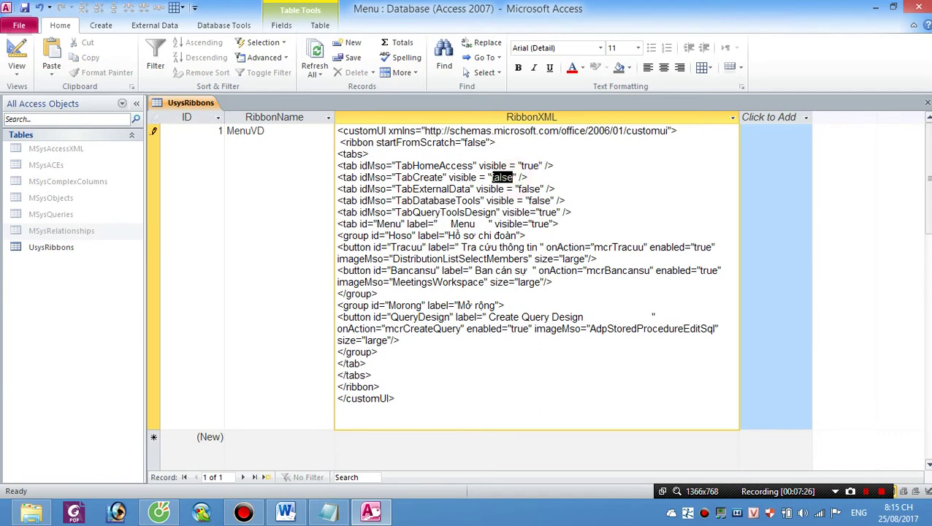
pyautogui.write('true')
pyautogui.click(549, 223)
pyautogui.hotkey('shift', 'Return')
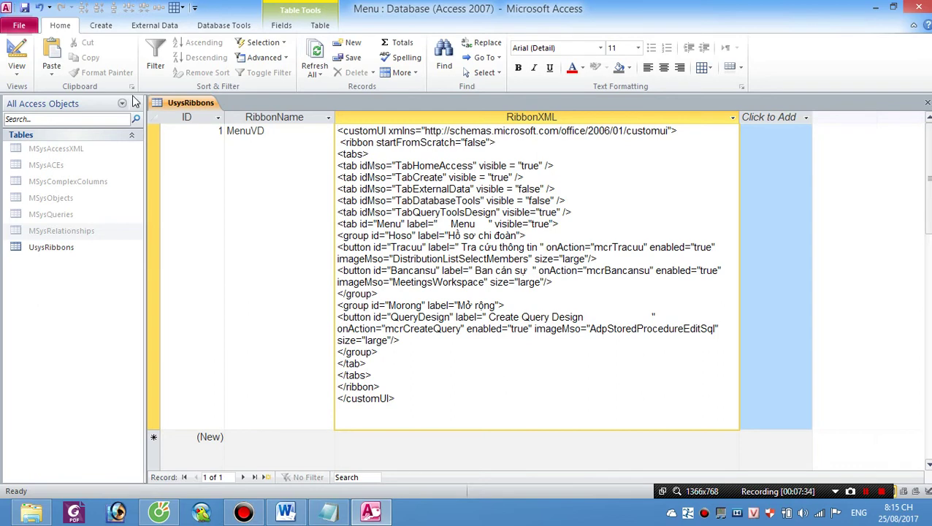
# Set the current database's Ribbon Name option to MenuVD and apply the Access options.
pyautogui.click(24, 31)
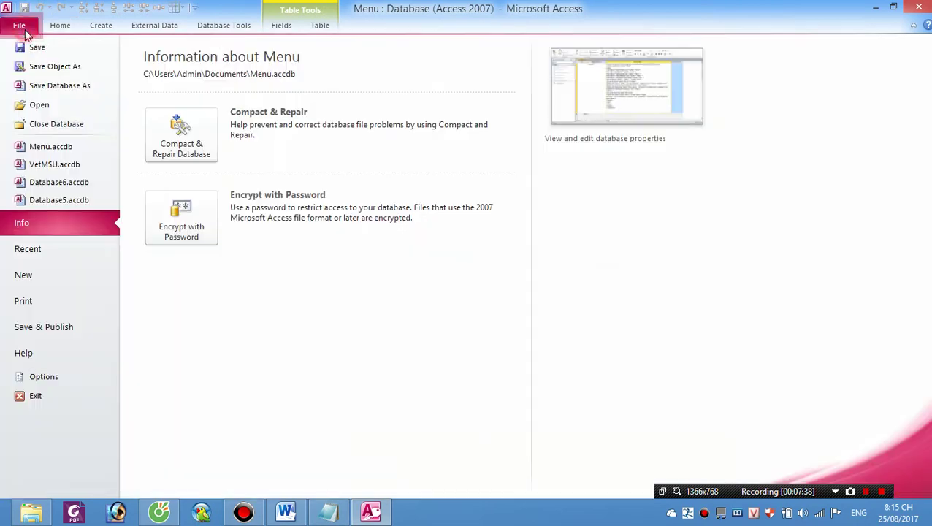
pyautogui.click(74, 378)
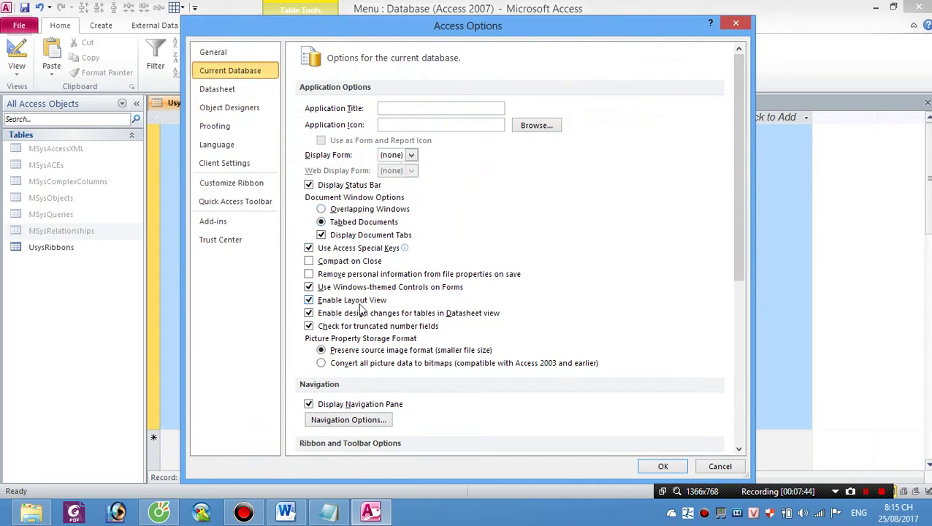
pyautogui.scroll(-3, 506, 332)
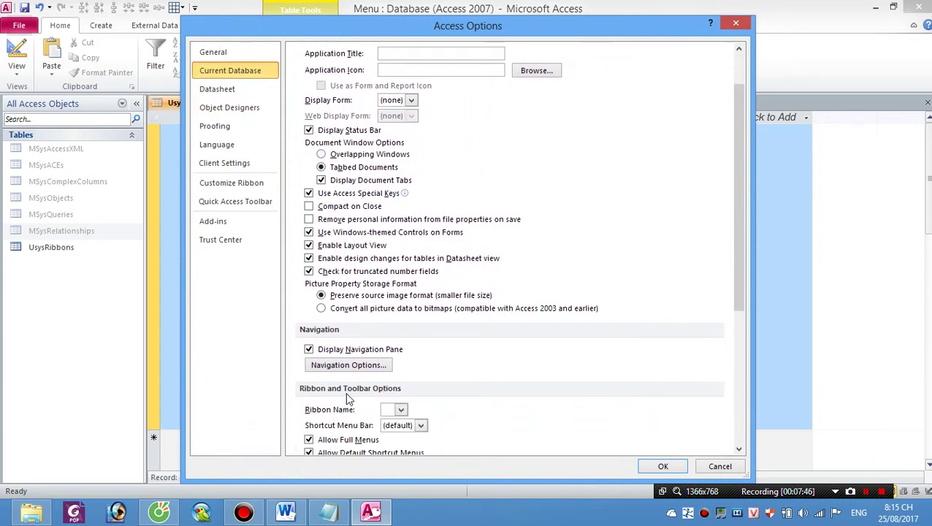
pyautogui.scroll(-1, 345, 392)
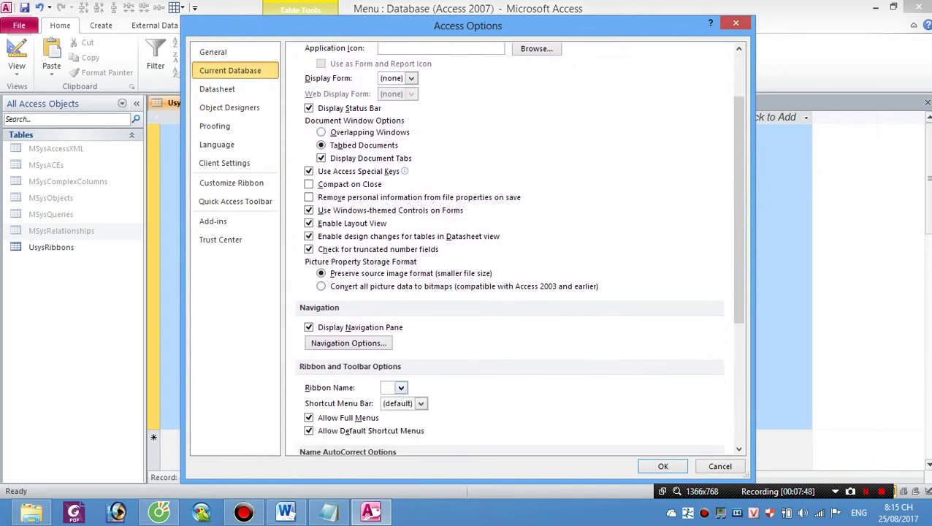
pyautogui.click(394, 387)
pyautogui.moveTo(479, 34); pyautogui.dragTo(749, 38)
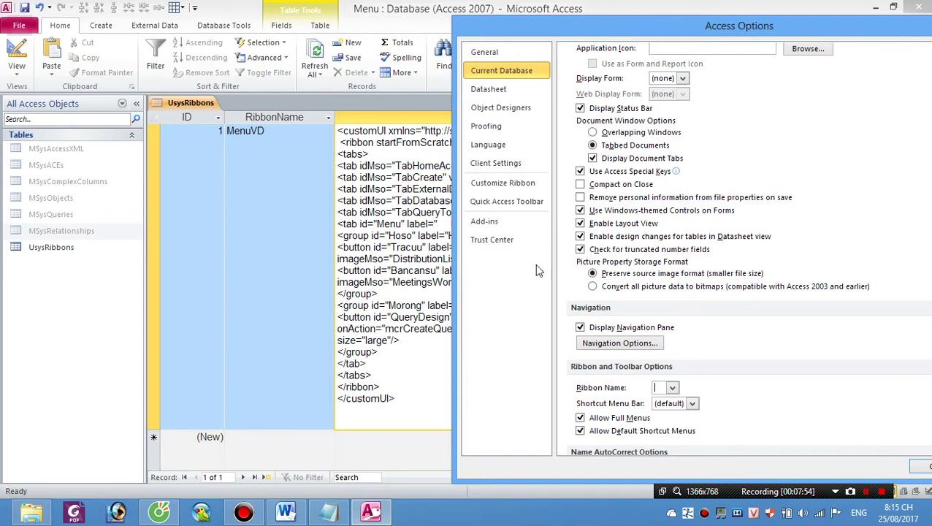
pyautogui.write('Menu')
pyautogui.write('VD')
pyautogui.press('Return')
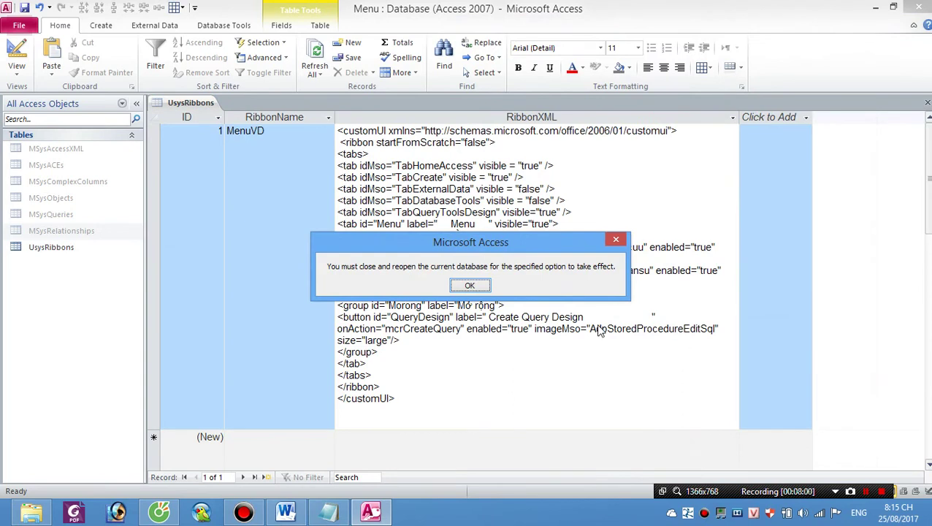
pyautogui.click(470, 286)
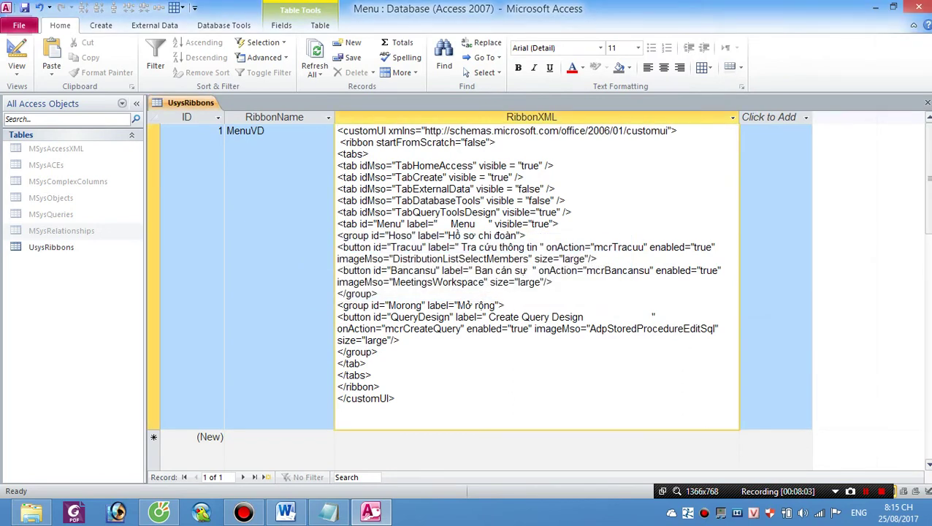
# Close the current database and reopen Menu.accdb to load the custom ribbon.
pyautogui.click(17, 26)
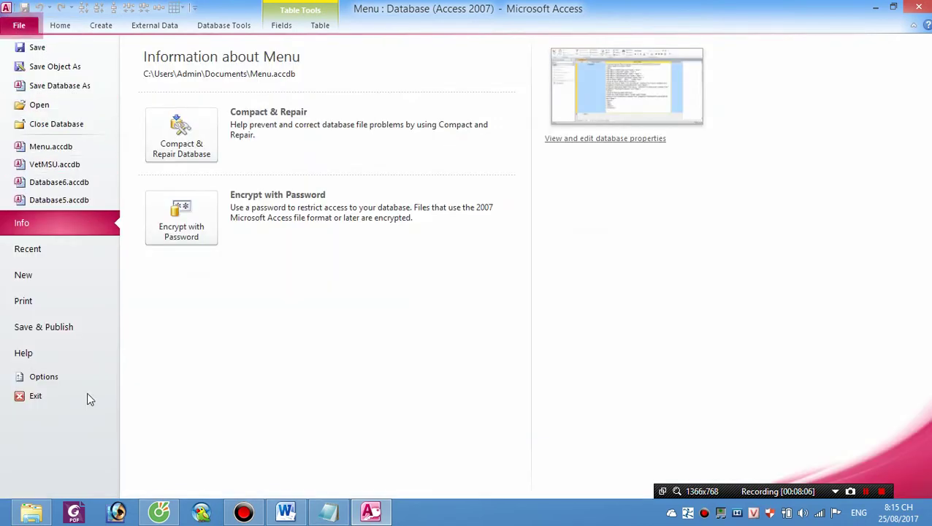
pyautogui.click(50, 127)
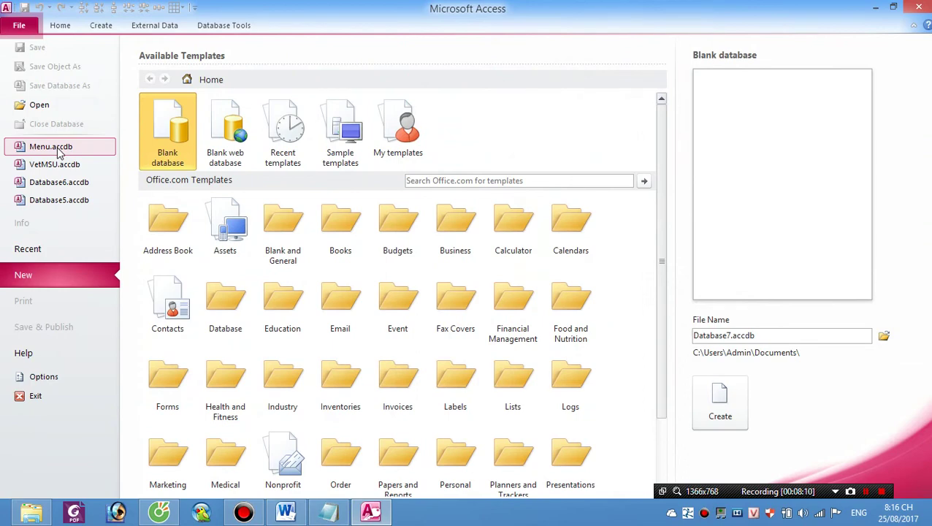
pyautogui.click(59, 149)
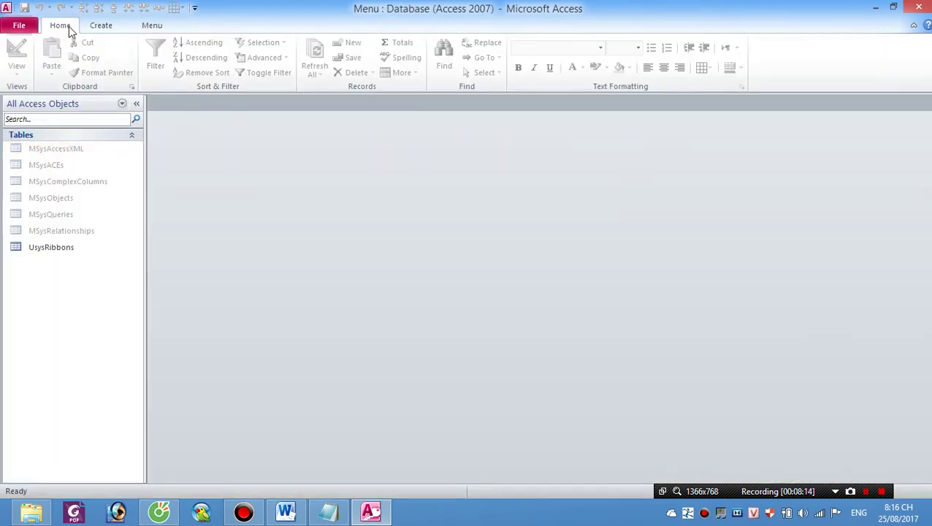
# Compare the Home, Create and custom Menu ribbon tabs, including the Menu tab's groups and buttons.
pyautogui.click(102, 28)
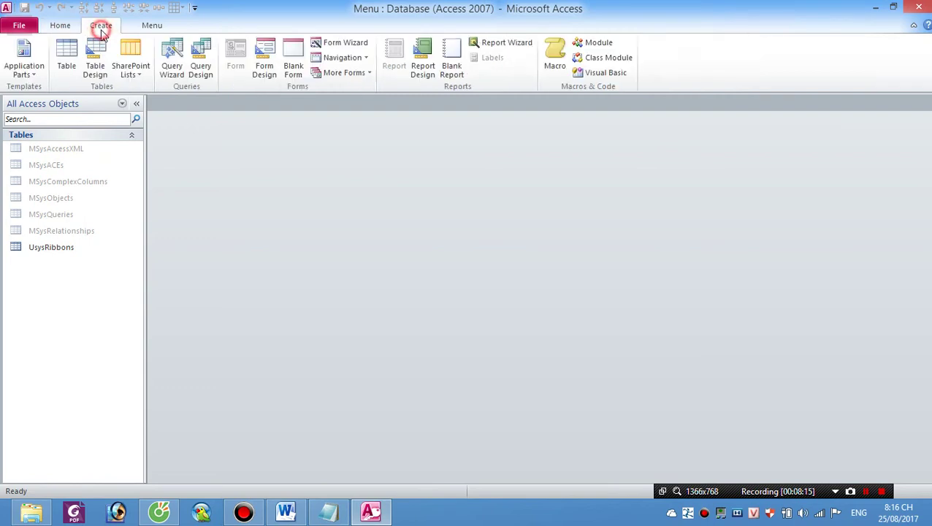
pyautogui.click(144, 31)
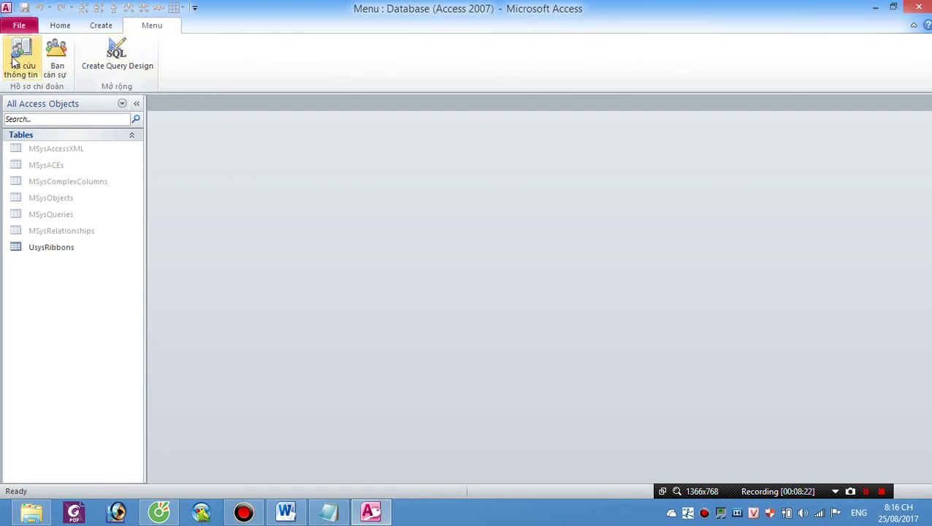
pyautogui.click(101, 25)
pyautogui.click(60, 27)
pyautogui.click(103, 26)
pyautogui.click(129, 26)
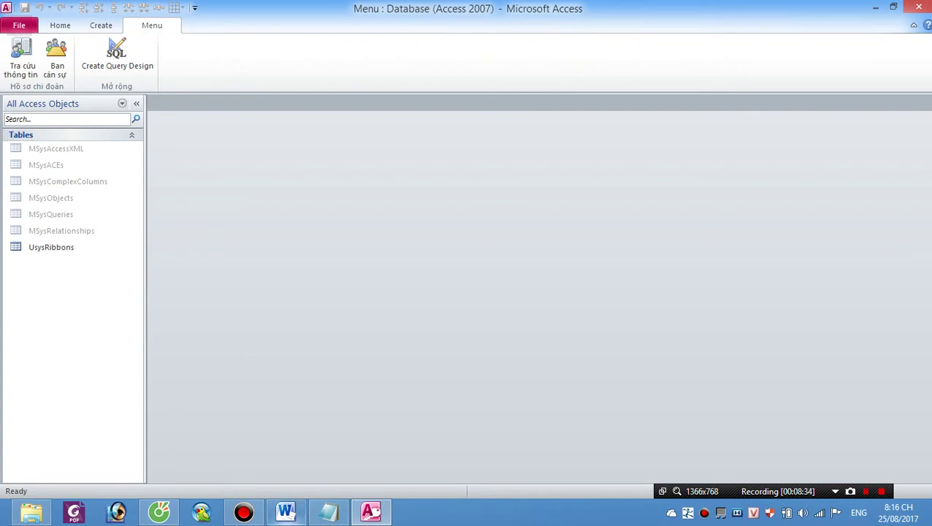
pyautogui.moveTo(346, 517)
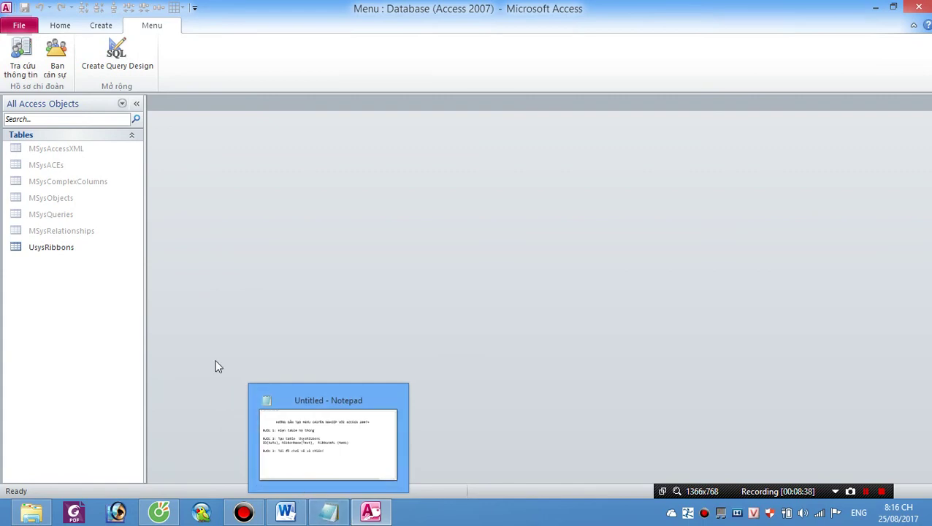
# Open the UsysRibbons table and set the Menu tab's label in the RibbonXML field to "Cơ sở dữ liệu".
pyautogui.doubleClick(52, 247)
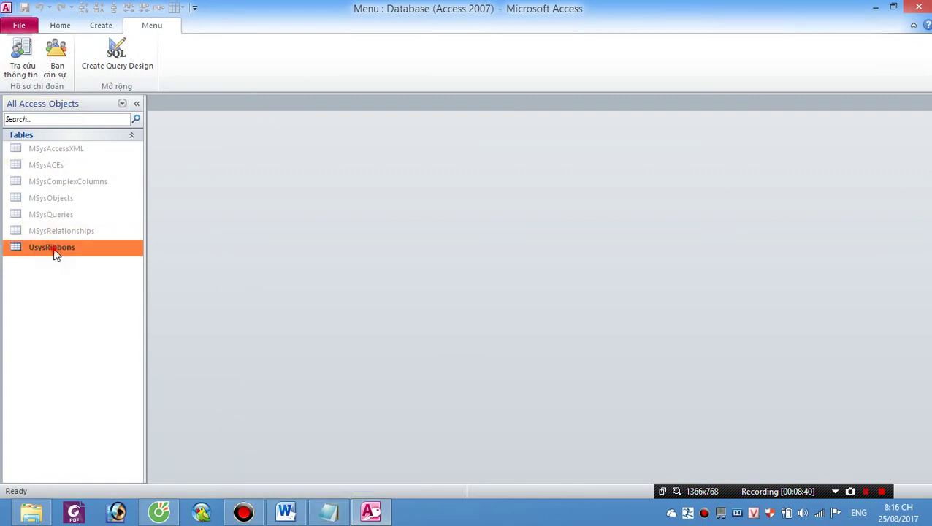
pyautogui.click(444, 142)
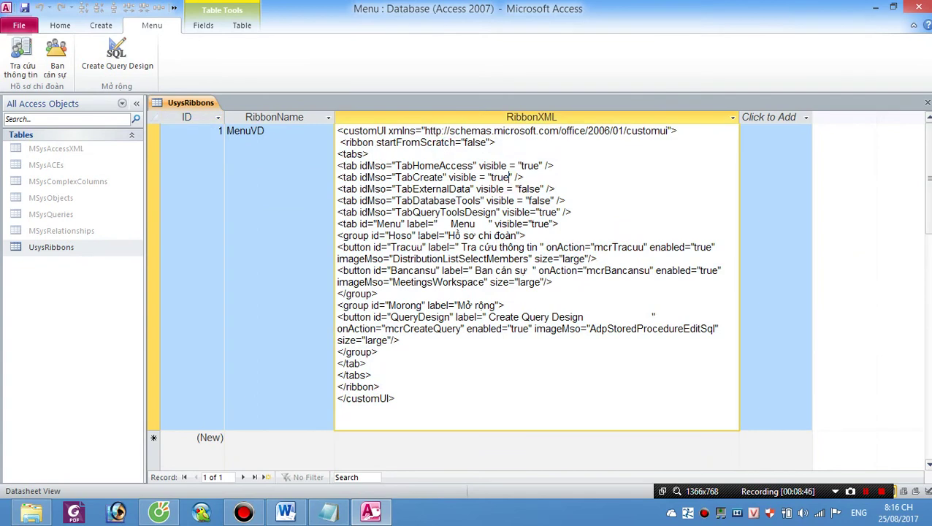
pyautogui.doubleClick(463, 223)
pyautogui.press('Delete')
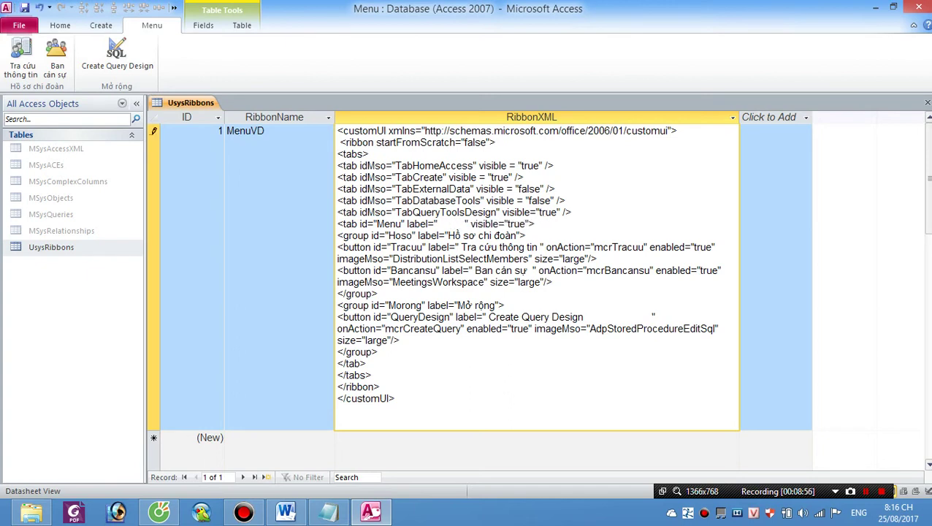
pyautogui.write('Cơ so')
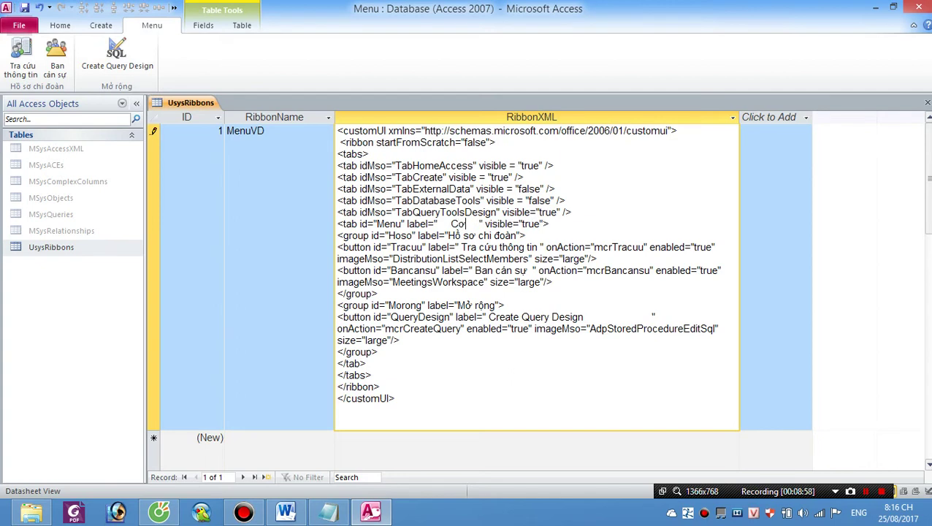
pyautogui.write('wr ')
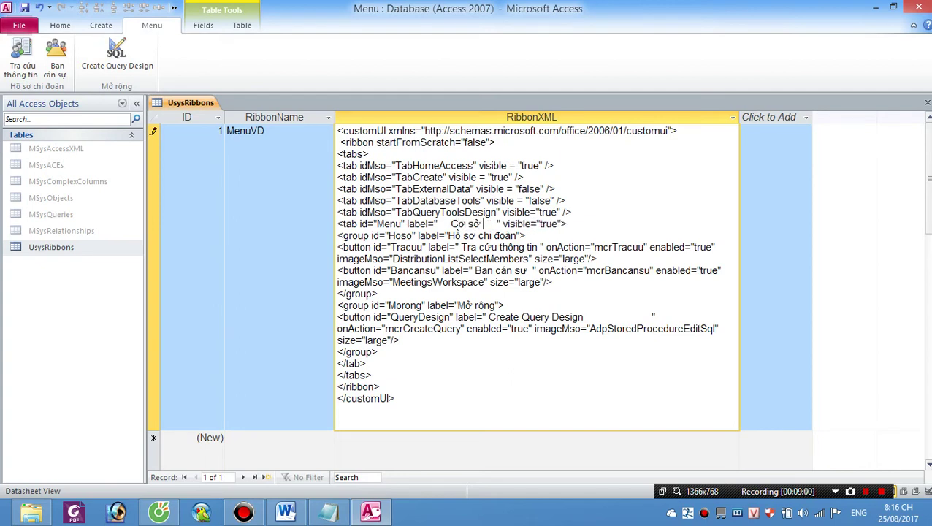
pyautogui.write('dữ liê')
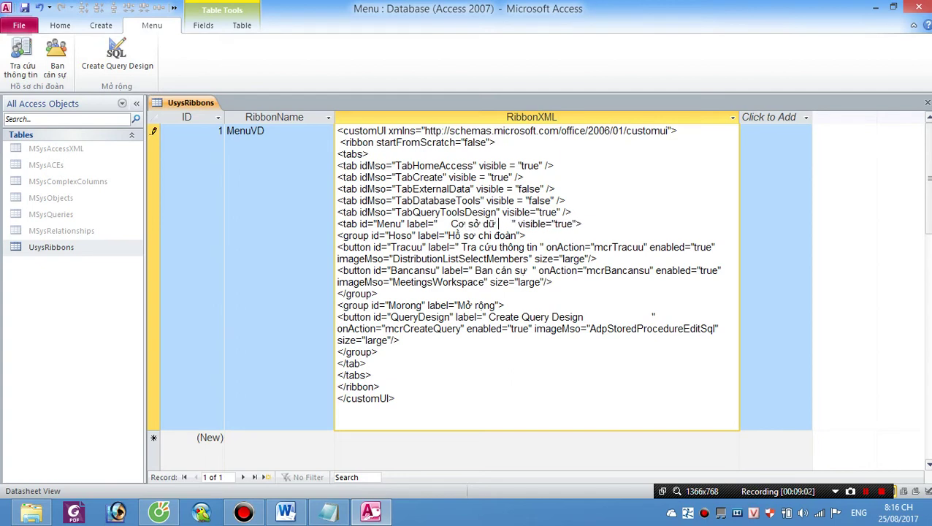
pyautogui.write('ju')
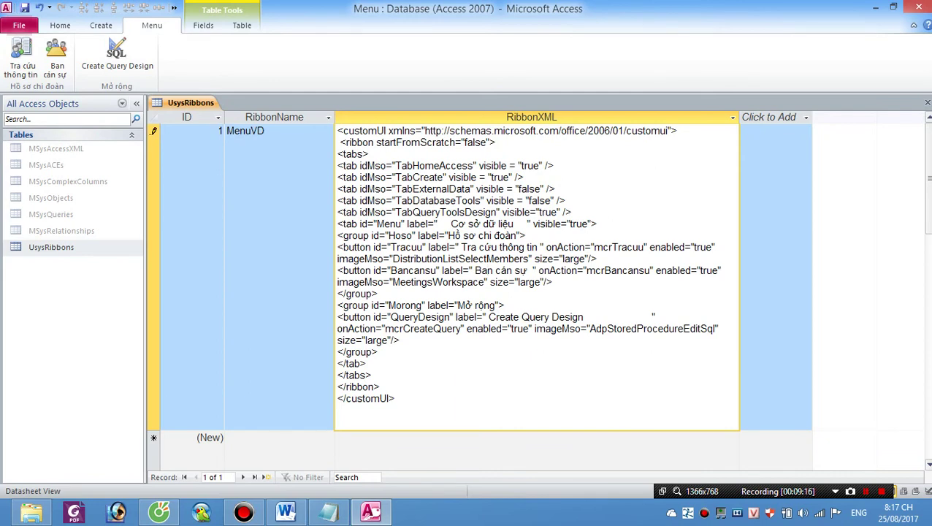
# Replace the Tracuu button's imageMso attribute with imageMso="RecordsAddFromOutlook" copied from the Image Mso Gallery page in the browser, without a doubled quotation mark.
pyautogui.moveTo(528, 258); pyautogui.dragTo(339, 259)
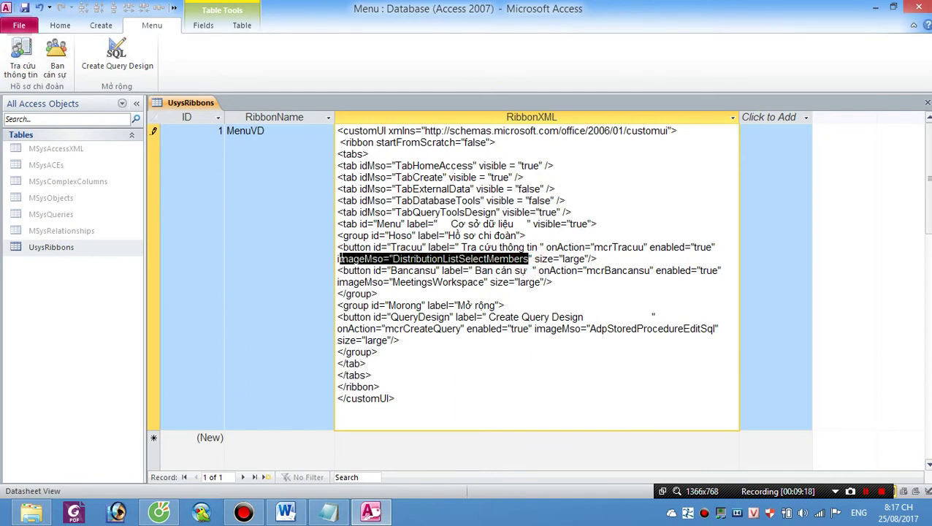
pyautogui.click(164, 514)
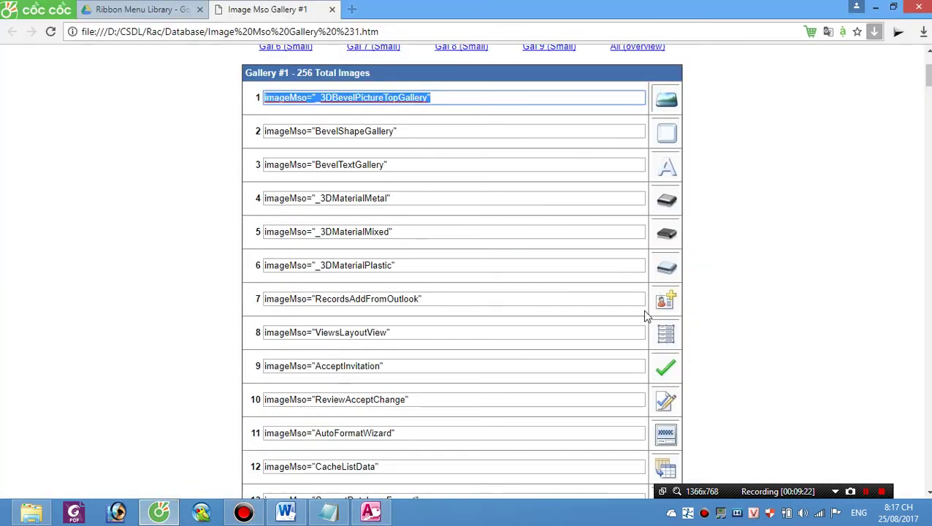
pyautogui.click(558, 295)
pyautogui.doubleClick(557, 296)
pyautogui.click(557, 296)
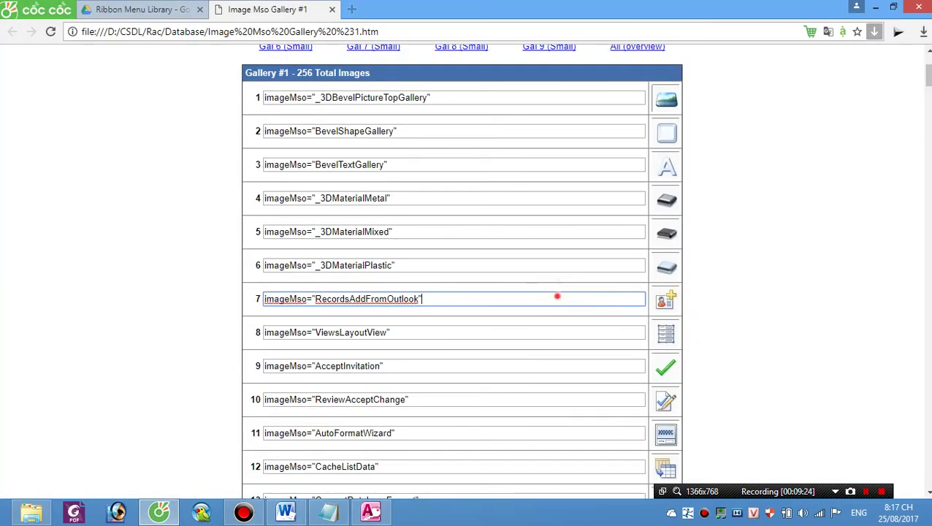
pyautogui.moveTo(557, 296); pyautogui.dragTo(90, 304)
pyautogui.hotkey('ctrl', 'c')
pyautogui.hotkey('alt', 'Tab')
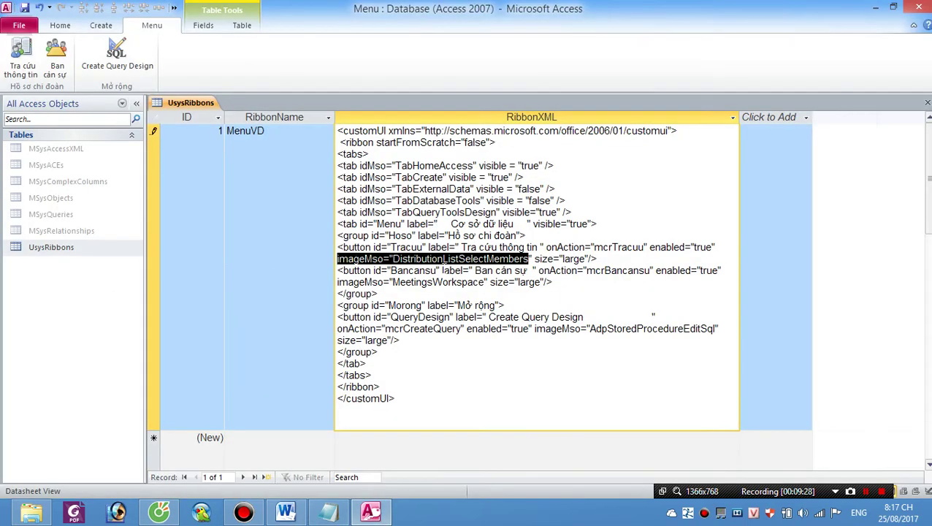
pyautogui.hotkey('ctrl', 'v')
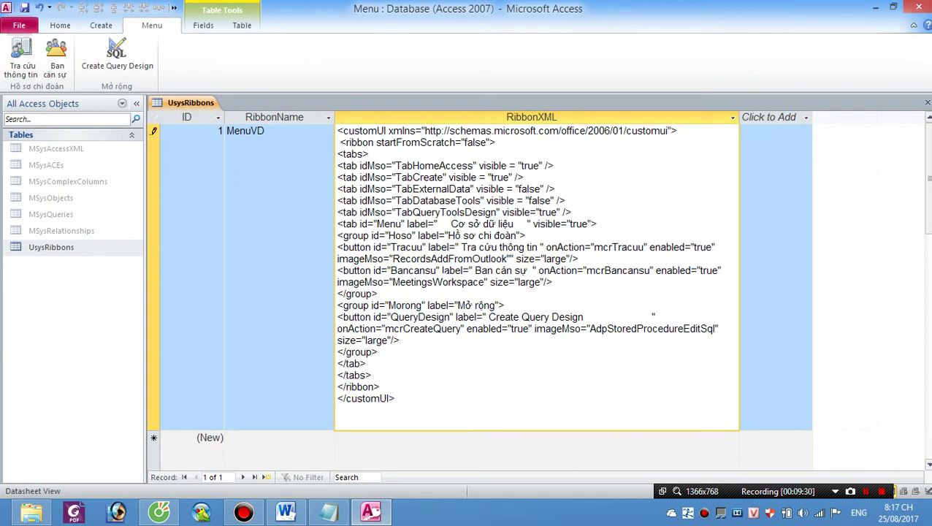
pyautogui.press('BackSpace')
# Set the Tracuu button's onAction value to mcrVD in the ribbon XML.
pyautogui.click(541, 283)
pyautogui.doubleClick(618, 247)
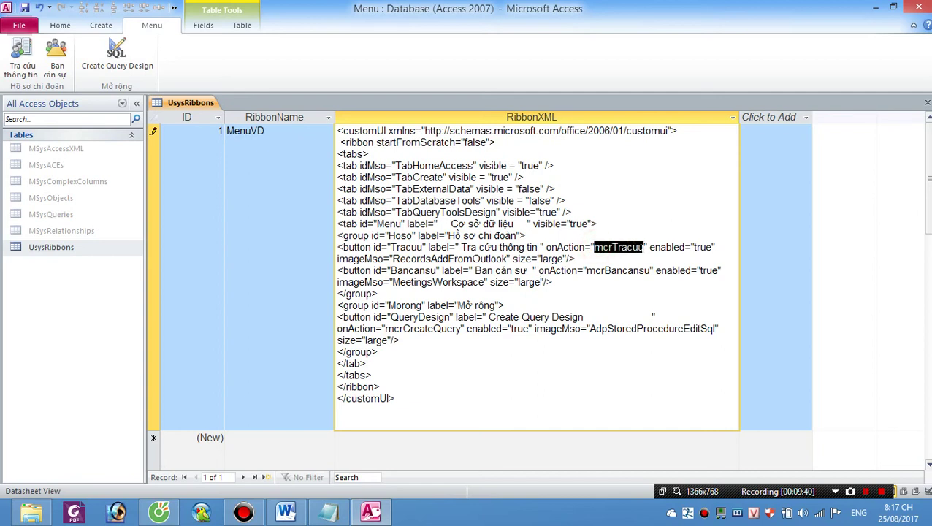
pyautogui.moveTo(643, 247); pyautogui.dragTo(613, 248)
pyautogui.write('VD')
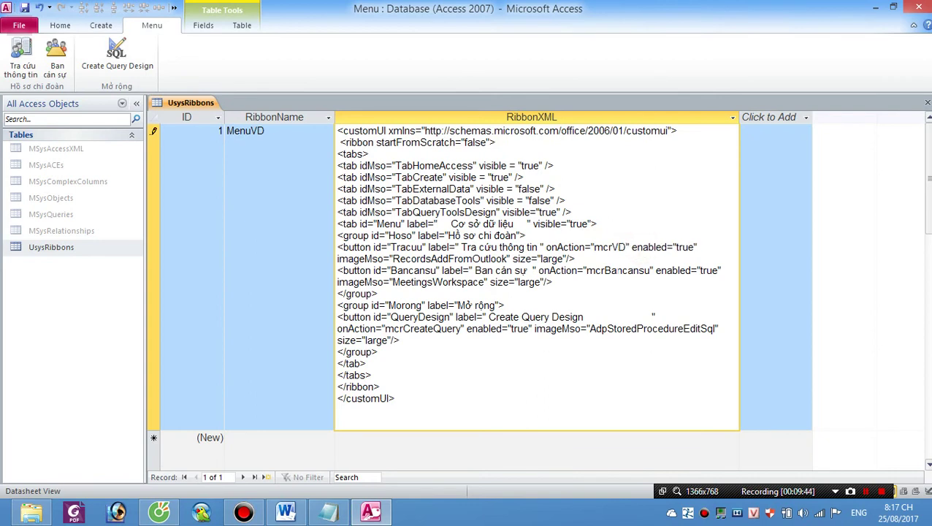
# Create a new macro and enable showing all actions for its action list.
pyautogui.click(101, 24)
pyautogui.click(555, 59)
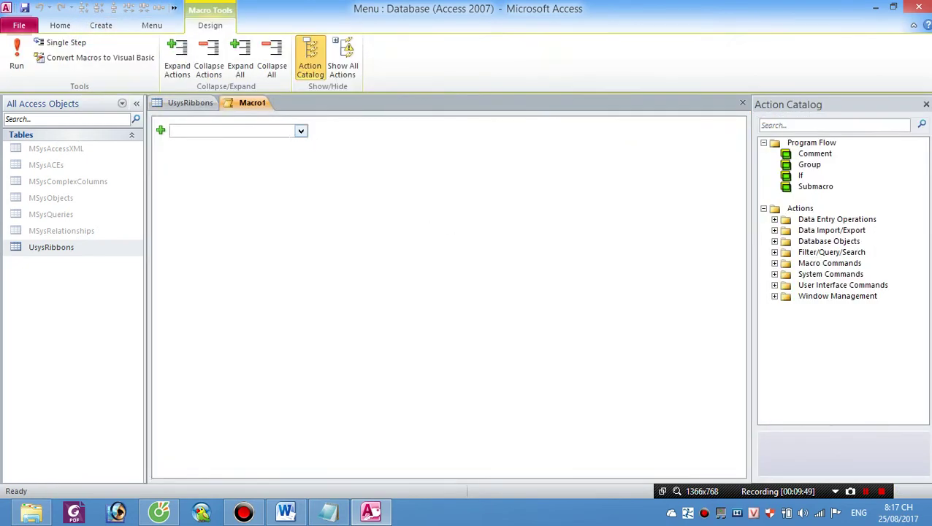
pyautogui.write('Ms')
pyautogui.write('sgbo')
pyautogui.click(300, 130)
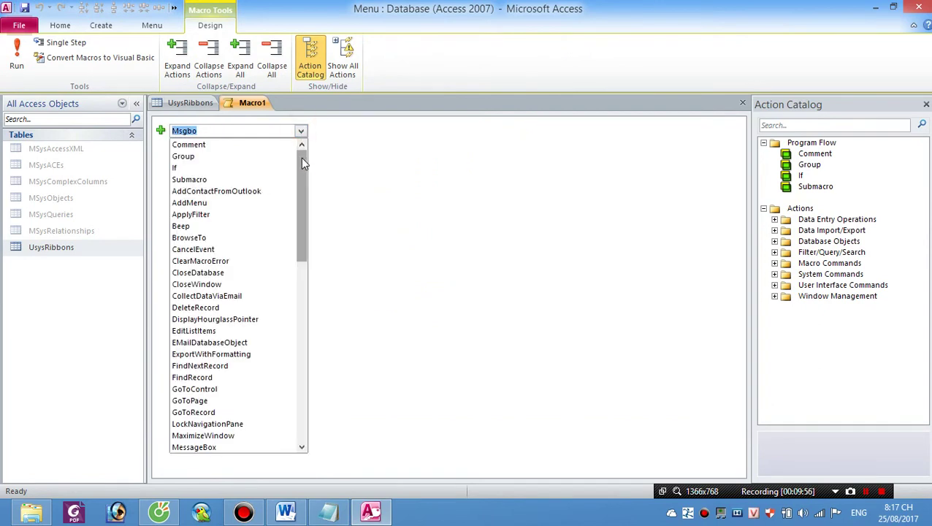
pyautogui.moveTo(302, 160); pyautogui.dragTo(300, 365)
pyautogui.click(343, 58)
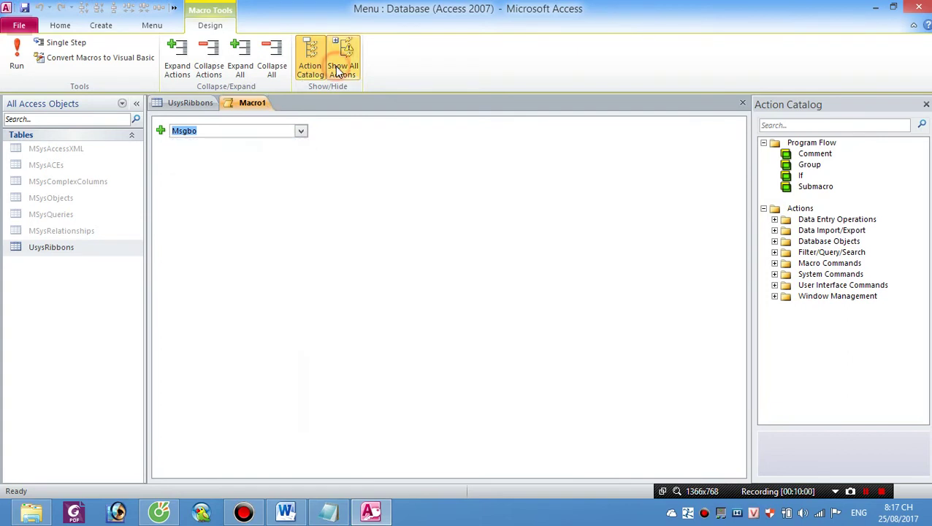
# Add a MessageBox action to the new macro.
pyautogui.click(259, 133)
pyautogui.click(300, 130)
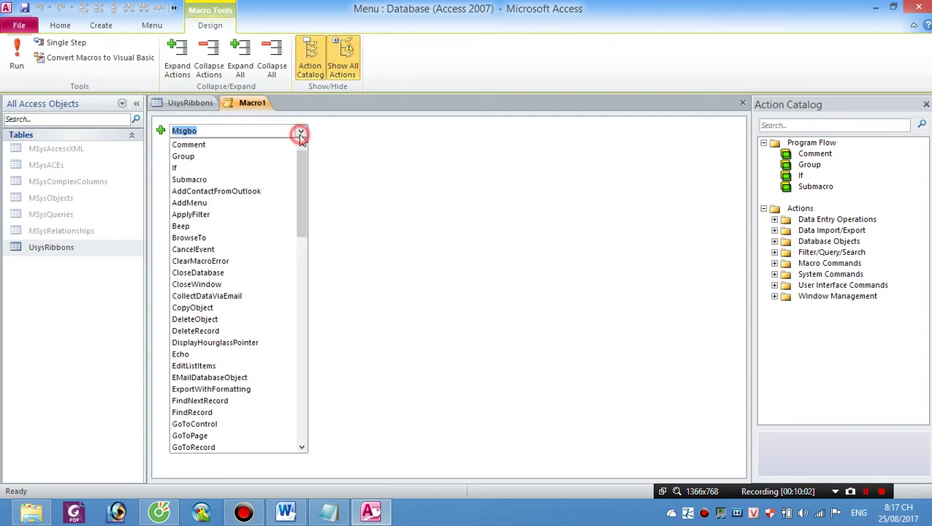
pyautogui.write('óm')
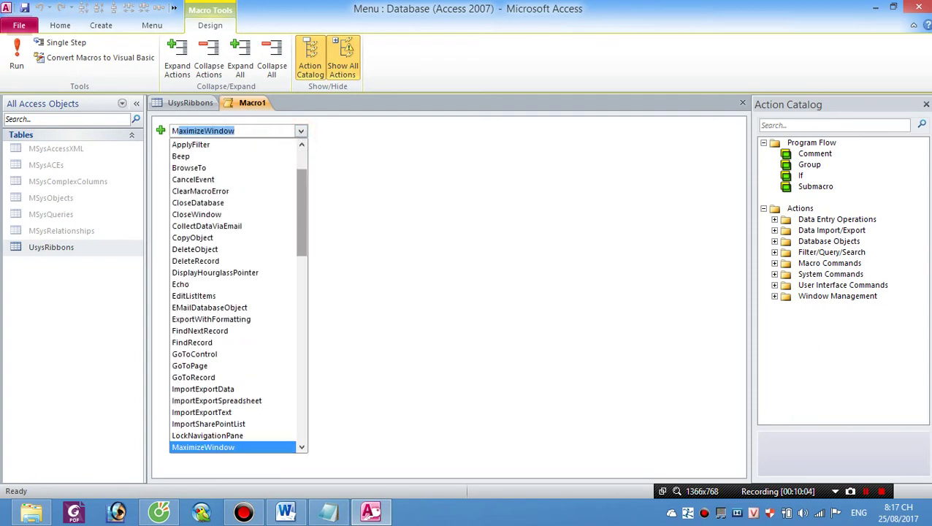
pyautogui.press('BackSpace')
pyautogui.press('BackSpace')
pyautogui.write('Ms')
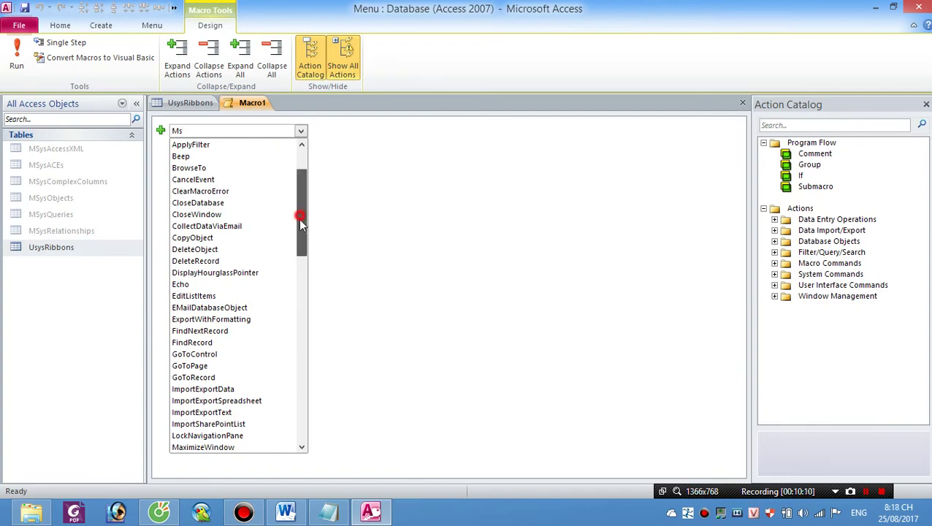
pyautogui.moveTo(299, 219); pyautogui.dragTo(286, 267)
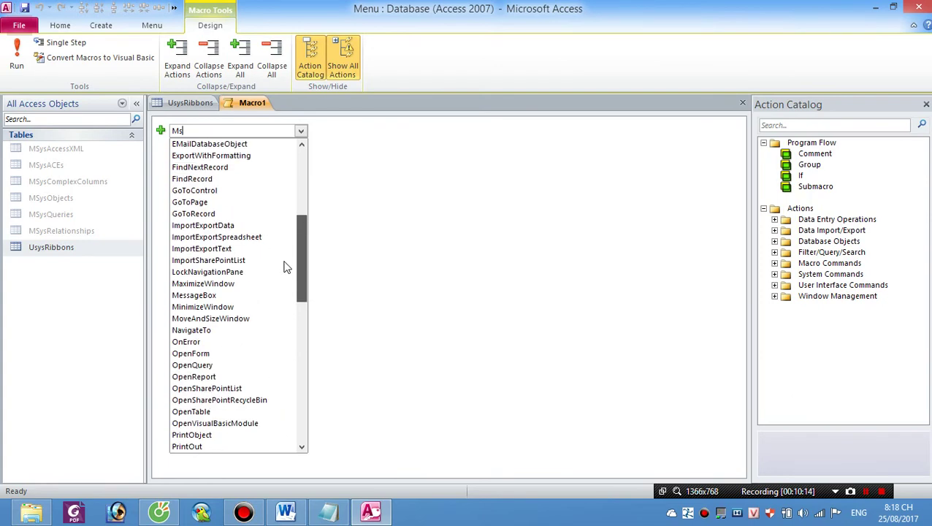
pyautogui.click(222, 294)
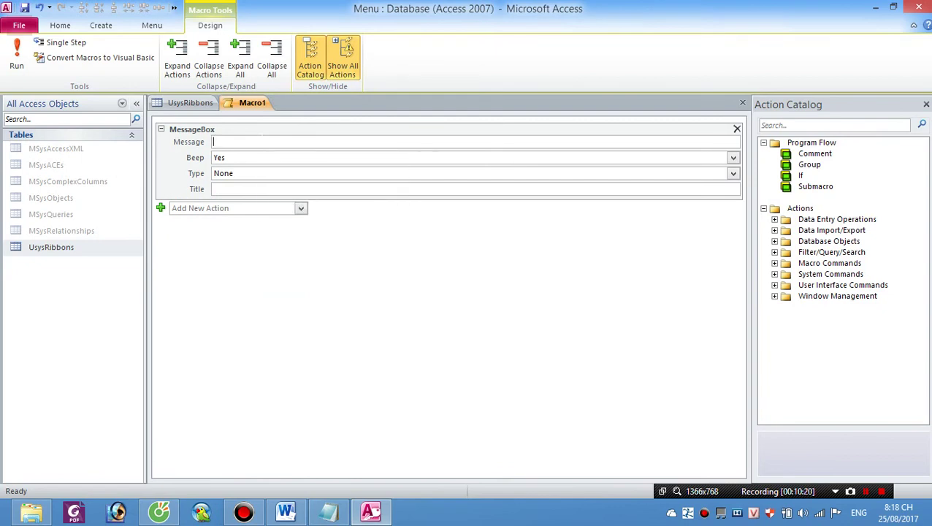
# Set the MessageBox action's message to "Thông báo ABC!", its type to Information and its title to "THÔNG BÁO".
pyautogui.write('Thoong báo ABC!')
pyautogui.click(255, 159)
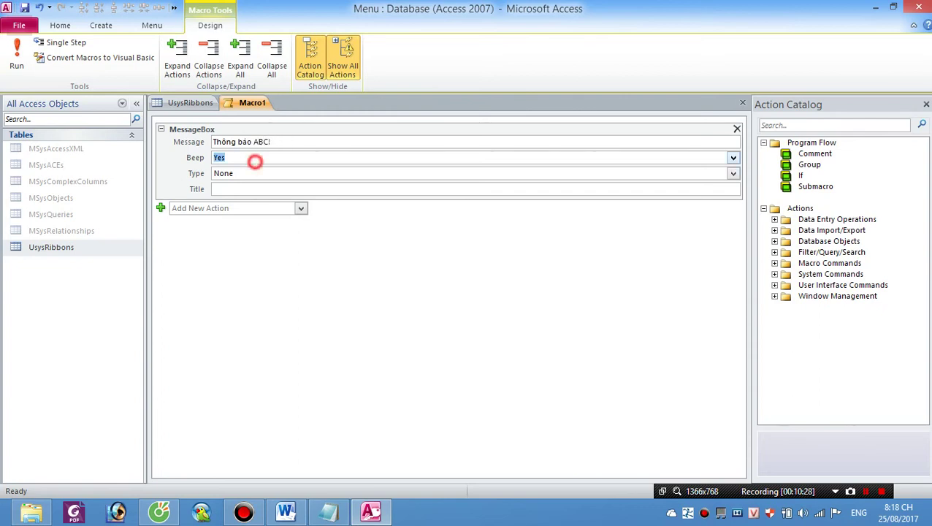
pyautogui.click(249, 179)
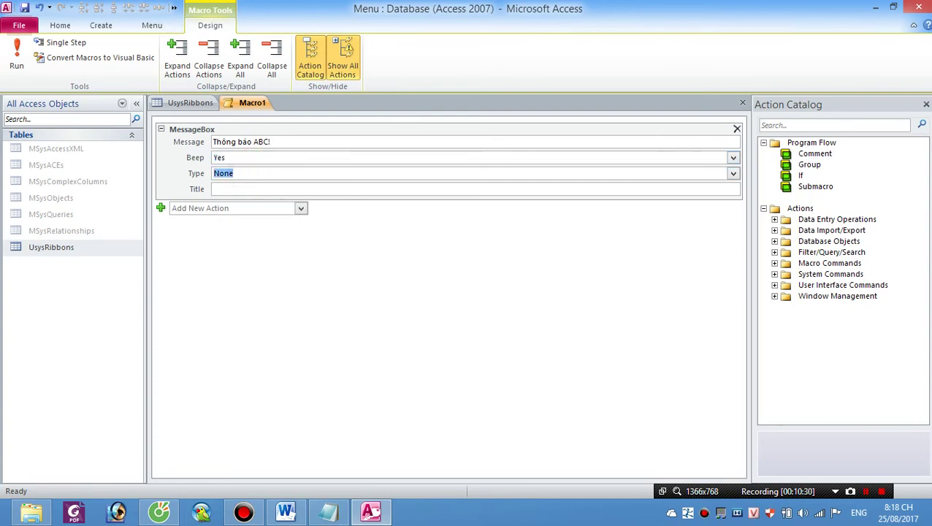
pyautogui.click(732, 177)
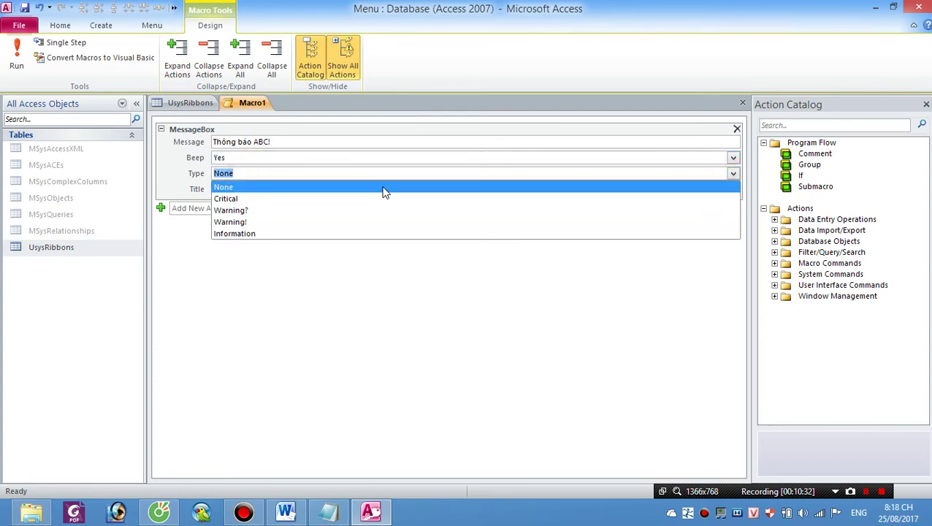
pyautogui.click(366, 235)
pyautogui.click(330, 186)
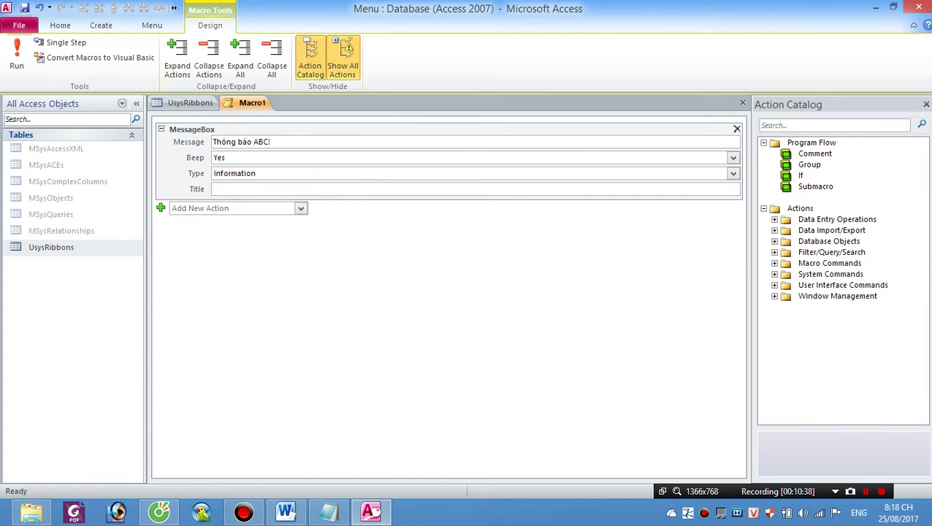
pyautogui.write('THÔNG BÁO')
# Save the macro as mcrVD, close it, and compare its name with the Tracuu button's onAction value in UsysRibbons.
pyautogui.click(25, 9)
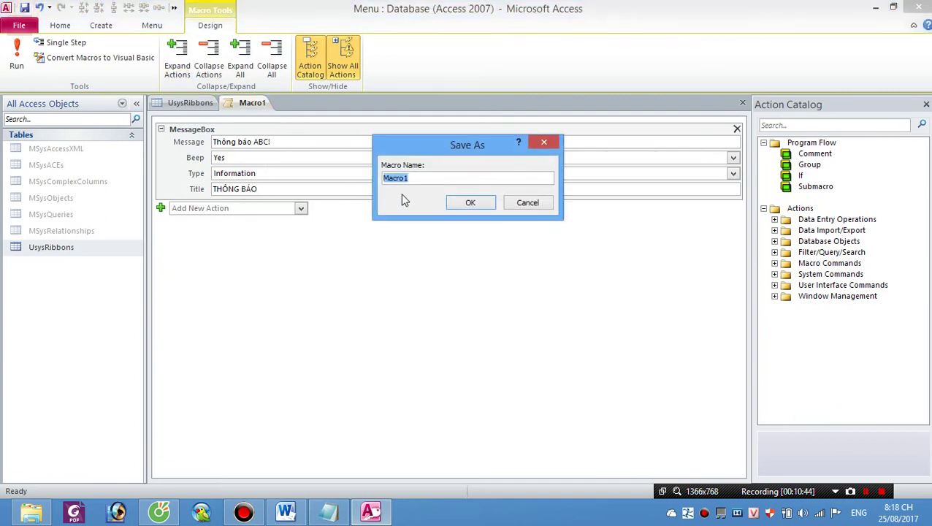
pyautogui.write('mcrVD')
pyautogui.press('Return')
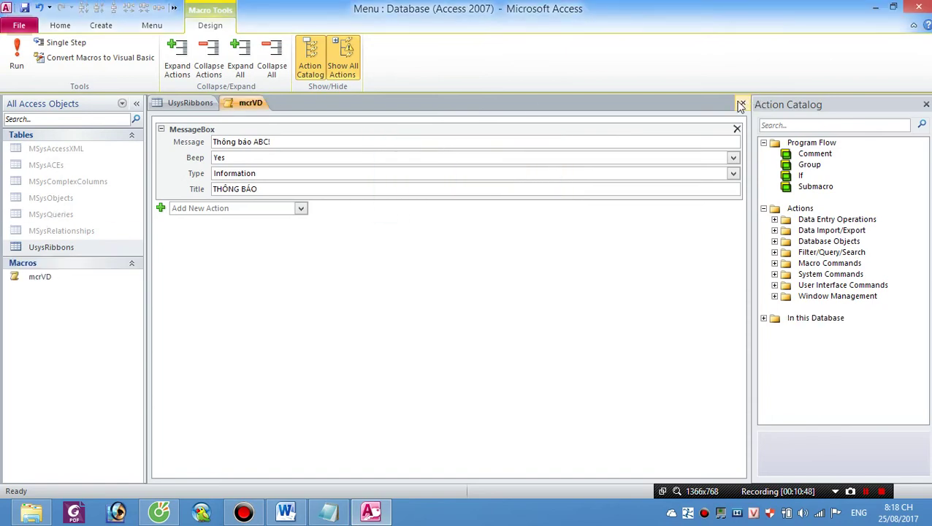
pyautogui.click(742, 102)
pyautogui.moveTo(602, 248); pyautogui.dragTo(608, 248)
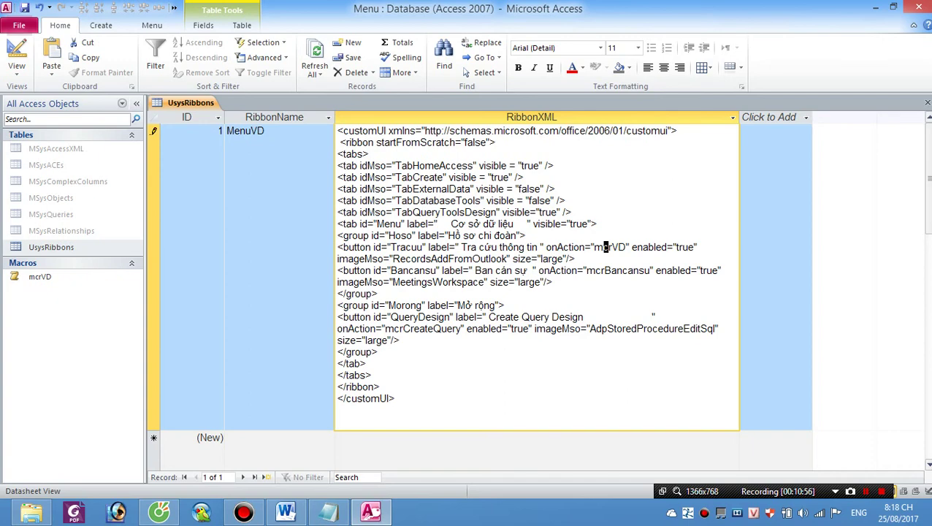
pyautogui.click(79, 281)
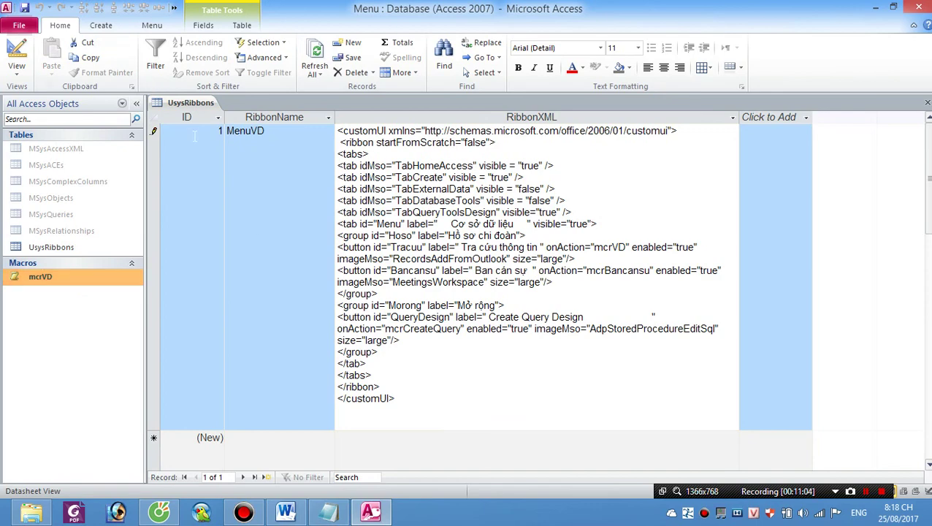
# Close the current database and reopen Menu.accdb to reload the edited ribbon.
pyautogui.click(19, 25)
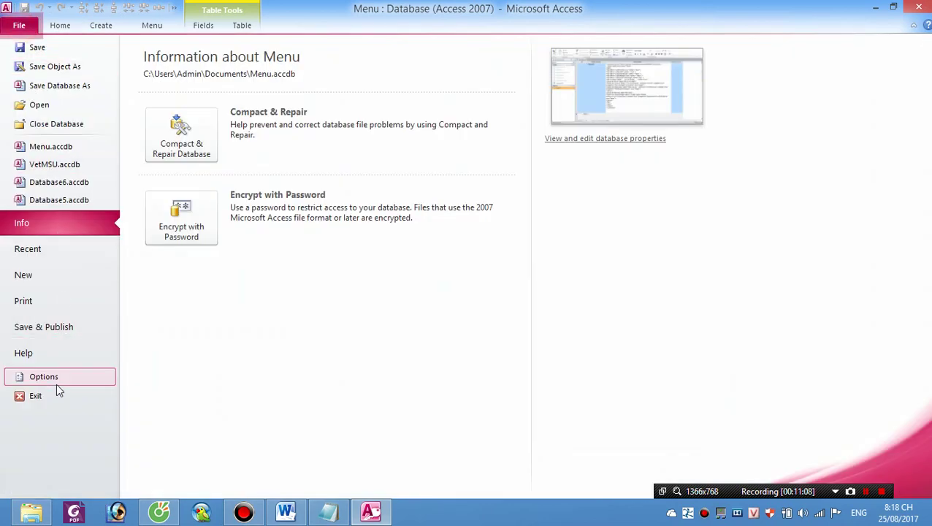
pyautogui.click(76, 126)
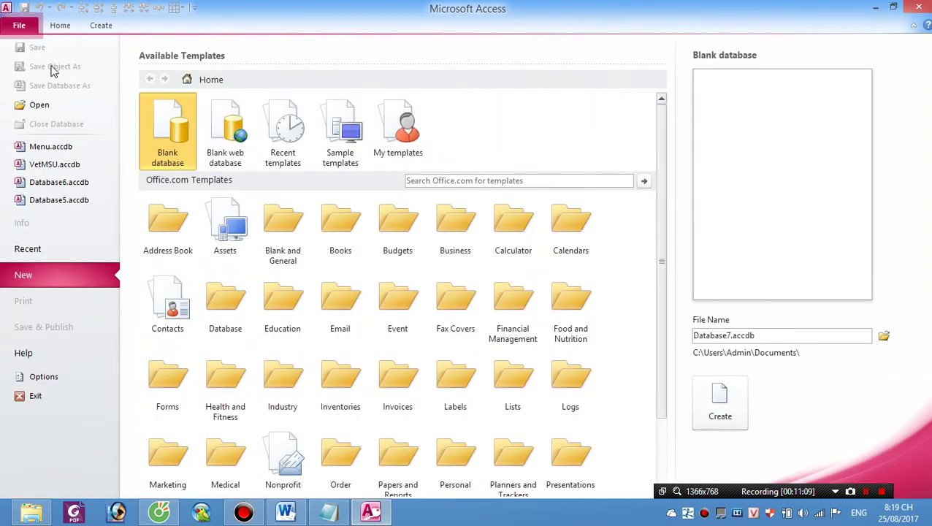
pyautogui.click(66, 149)
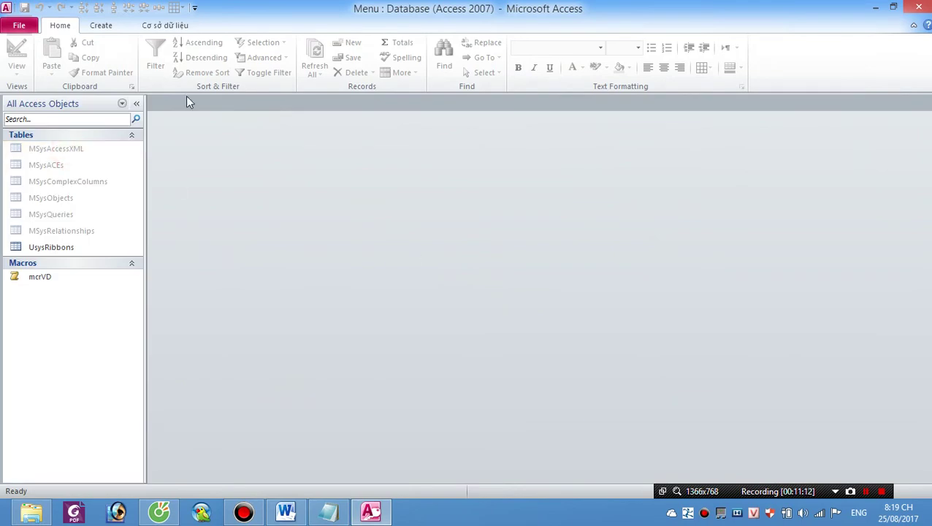
# Test the Tra cứu thông tin button on the Cơ sở dữ liệu ribbon tab.
pyautogui.click(164, 30)
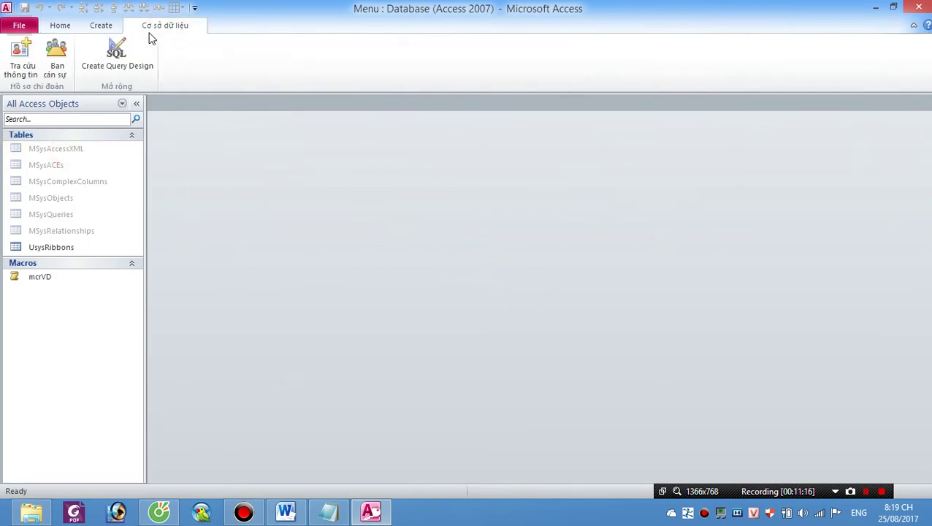
pyautogui.click(22, 57)
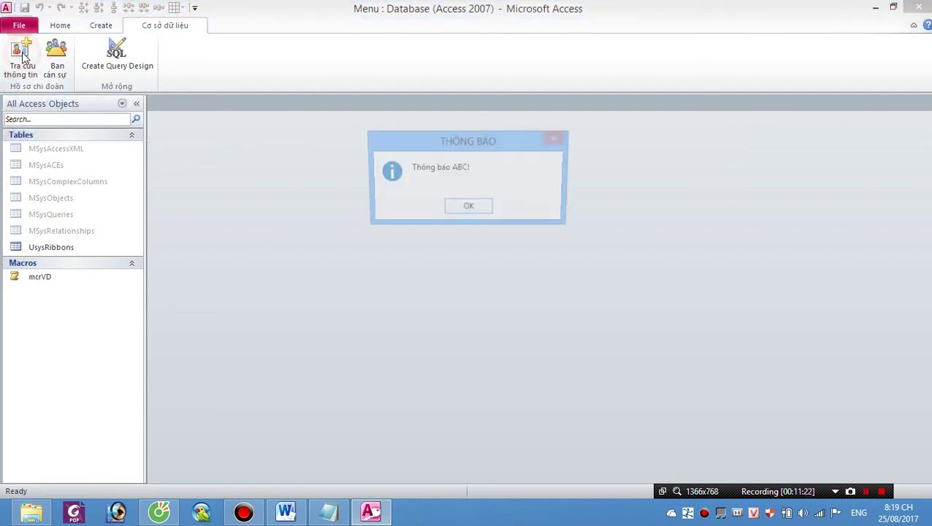
# Dismiss the message box, open the UsysRibbons table and examine the Tracuu button's size attribute in the ribbon XML.
pyautogui.click(471, 209)
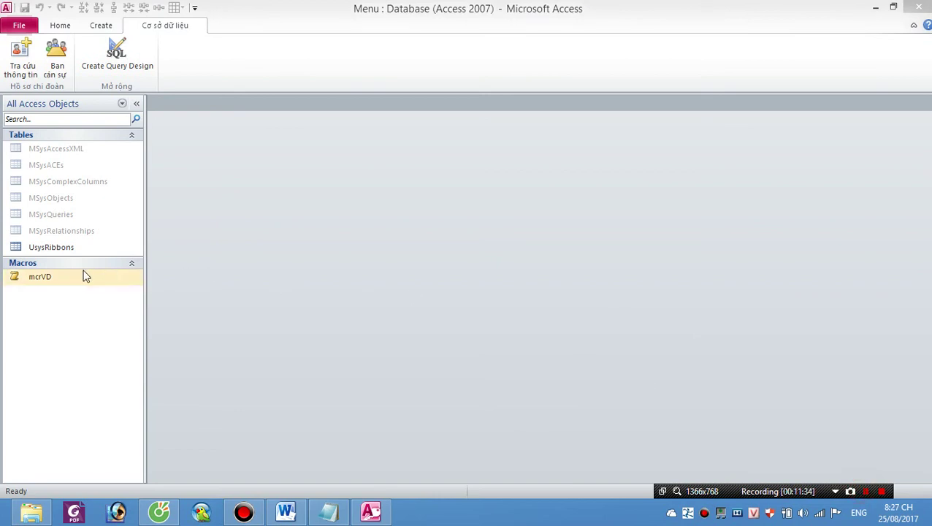
pyautogui.doubleClick(72, 249)
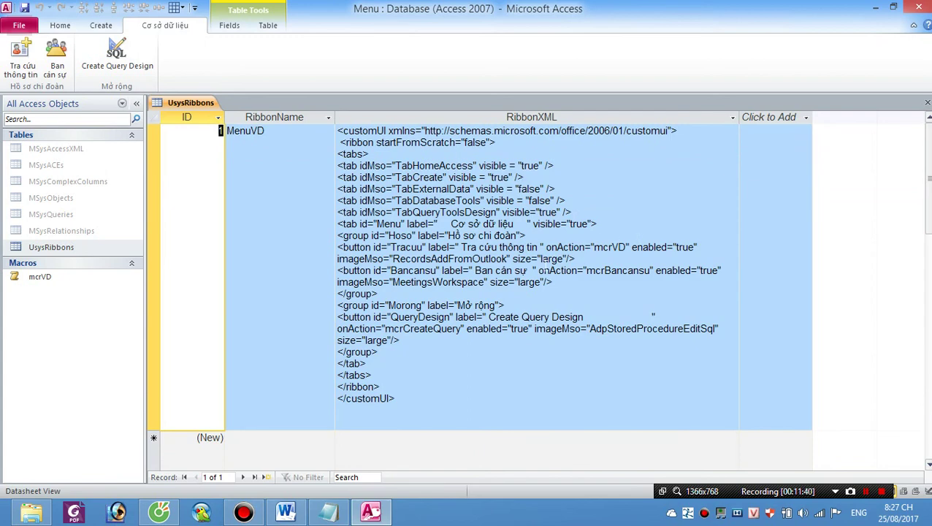
pyautogui.moveTo(563, 259); pyautogui.dragTo(544, 260)
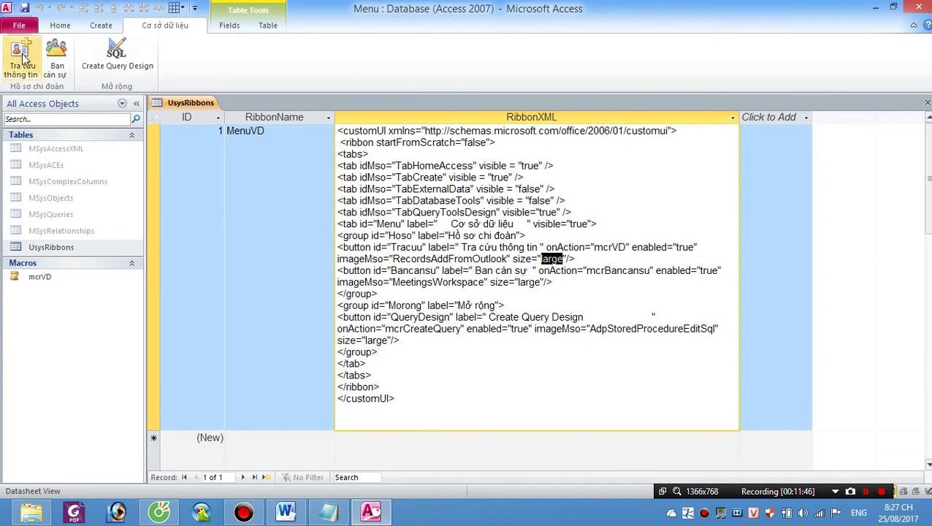
pyautogui.click(114, 58)
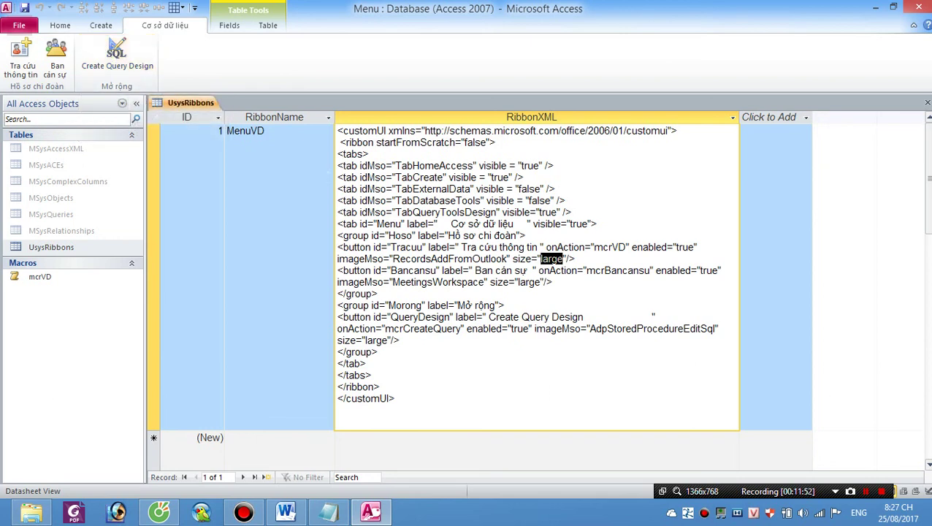
# Set the QueryDesign button's size attribute to "normal" in the RibbonXML field and save the record.
pyautogui.moveTo(388, 341); pyautogui.dragTo(367, 340)
pyautogui.press('BackSpace')
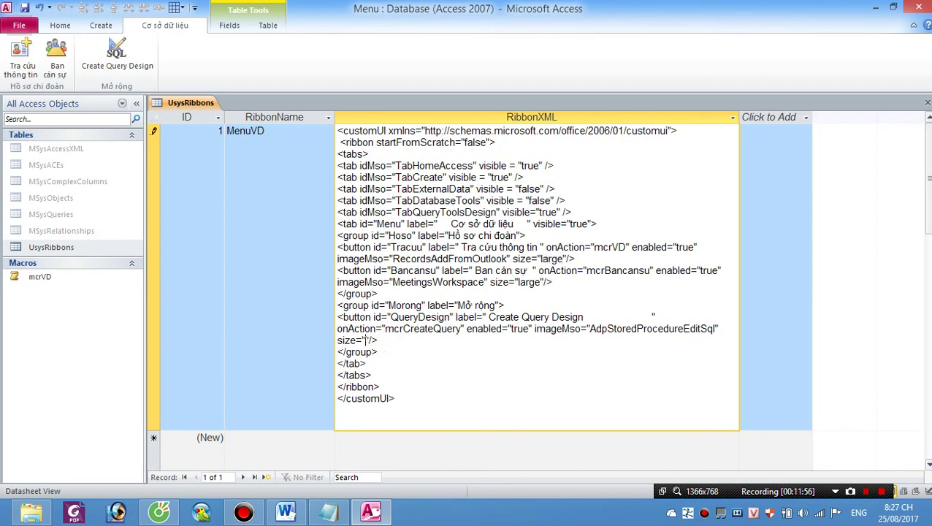
pyautogui.write('normal')
pyautogui.hotkey('ctrl', 's')
# Close the current database, reopen Menu.accdb and show the Cơ sở dữ liệu ribbon tab to check the Create Query Design button's size.
pyautogui.click(19, 26)
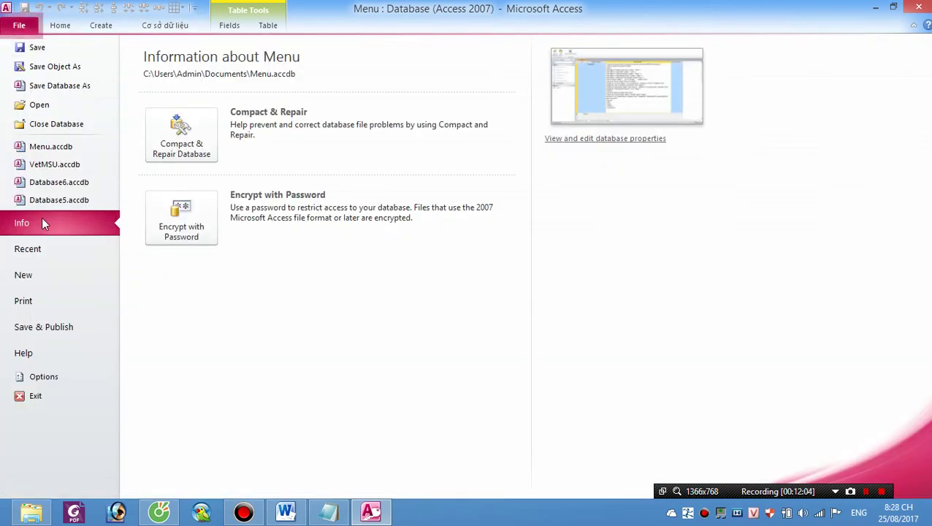
pyautogui.click(51, 132)
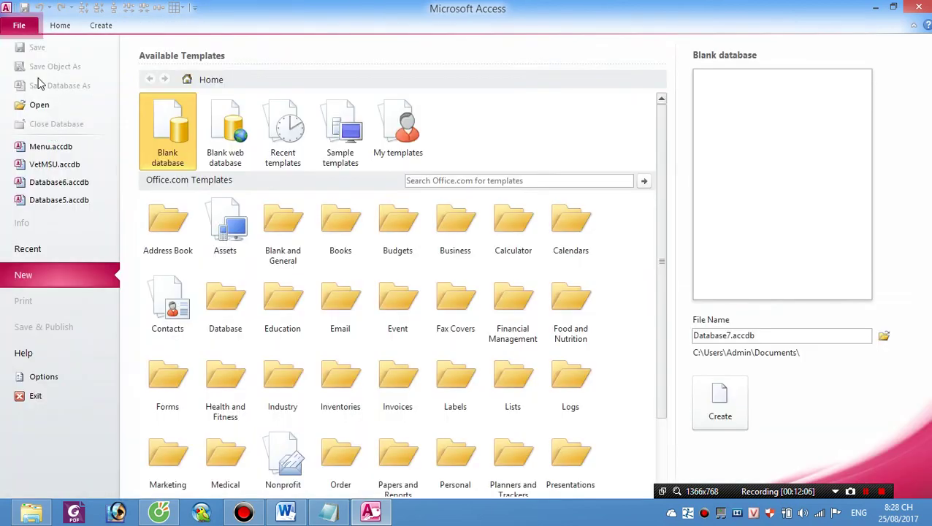
pyautogui.click(45, 144)
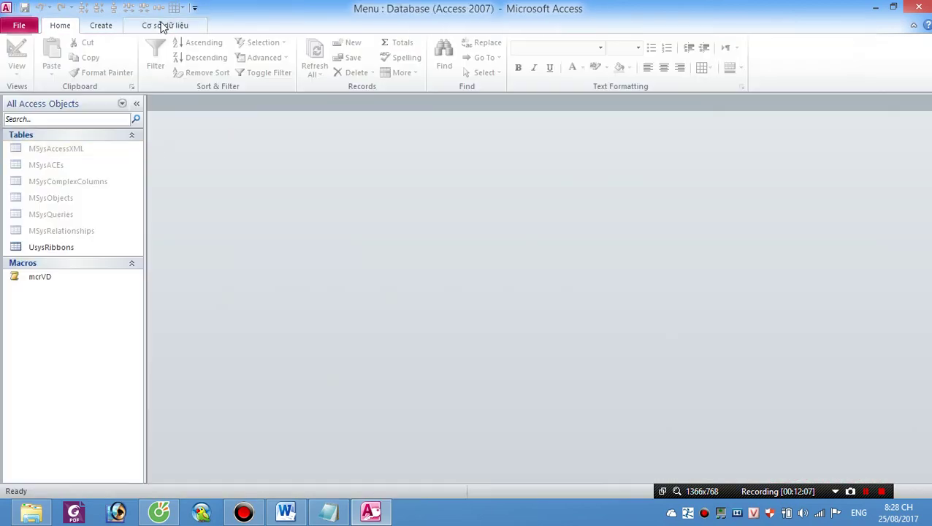
pyautogui.click(160, 28)
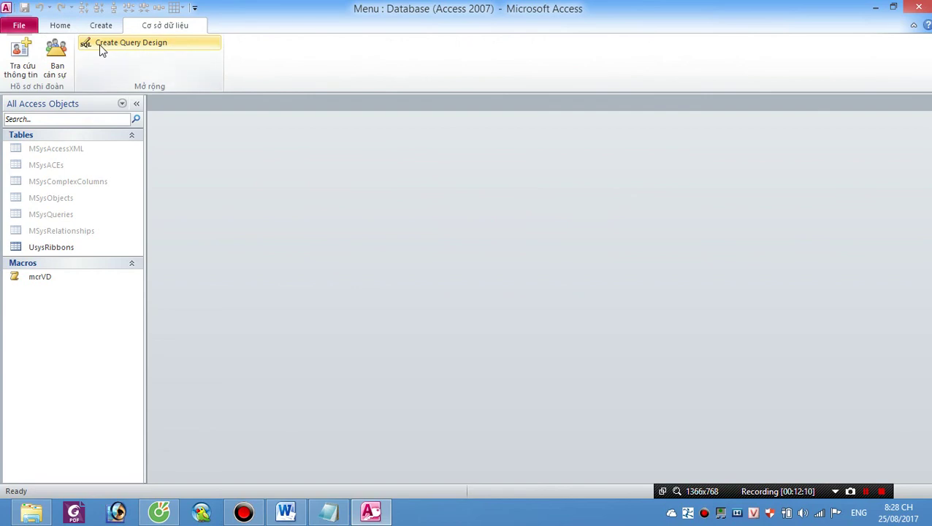